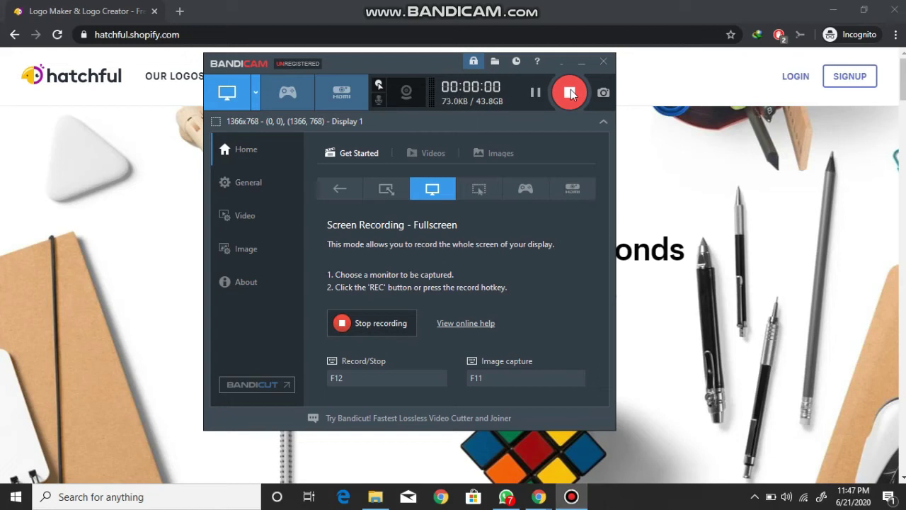
- Minimize the Bandicam recorder window so the Hatchful home page in Chrome is visible
{"action": "left_click", "coordinate": [581, 61]}
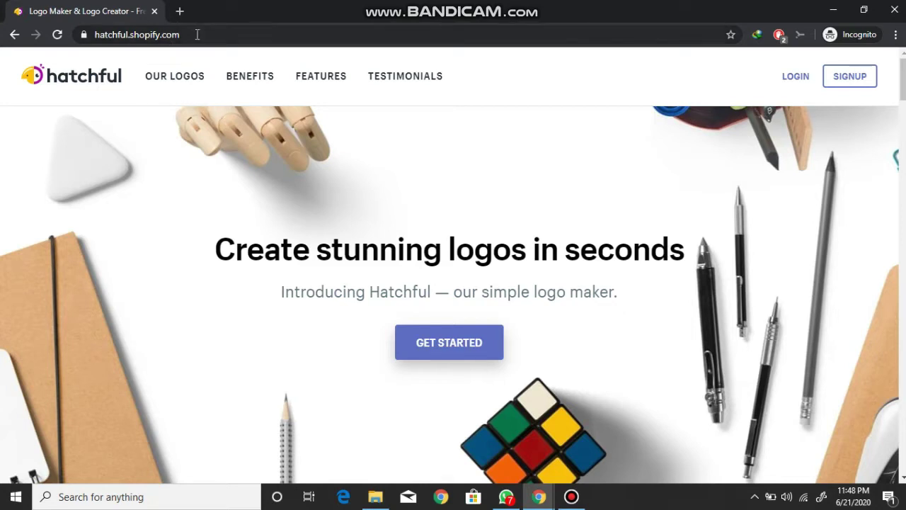
- Inspect the hatchful.shopify.com address, then start a new logo with GET STARTED
{"action": "left_click_drag", "start_coordinate": [187, 37], "coordinate": [89, 36]}
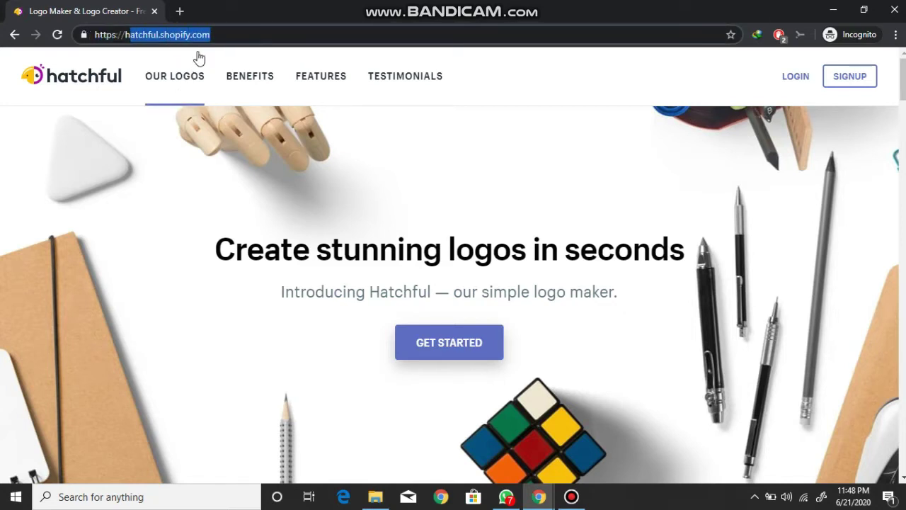
{"action": "left_click", "coordinate": [219, 35]}
{"action": "left_click_drag", "start_coordinate": [218, 35], "coordinate": [107, 37]}
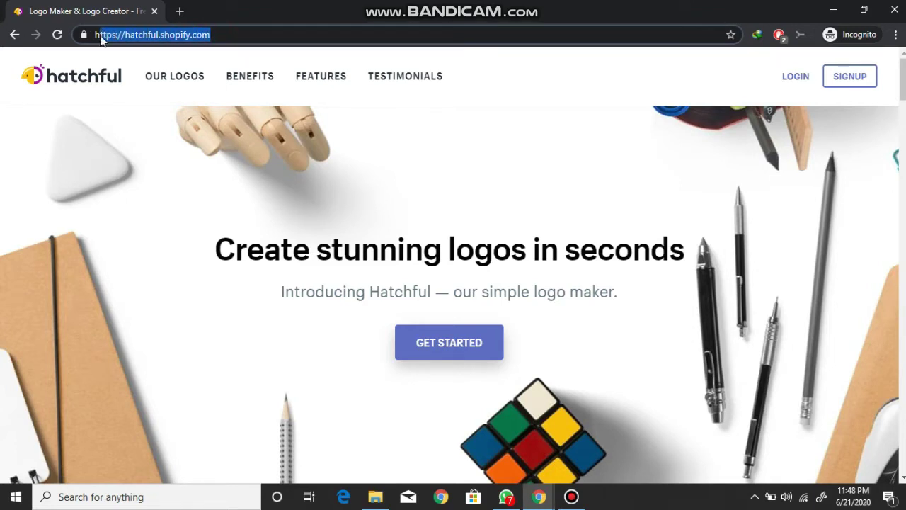
{"action": "left_click", "coordinate": [247, 162]}
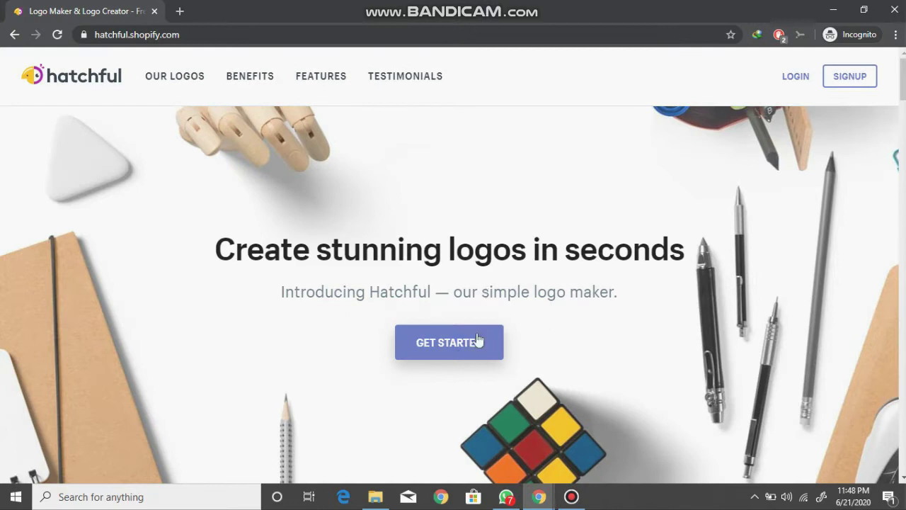
{"action": "left_click", "coordinate": [443, 346]}
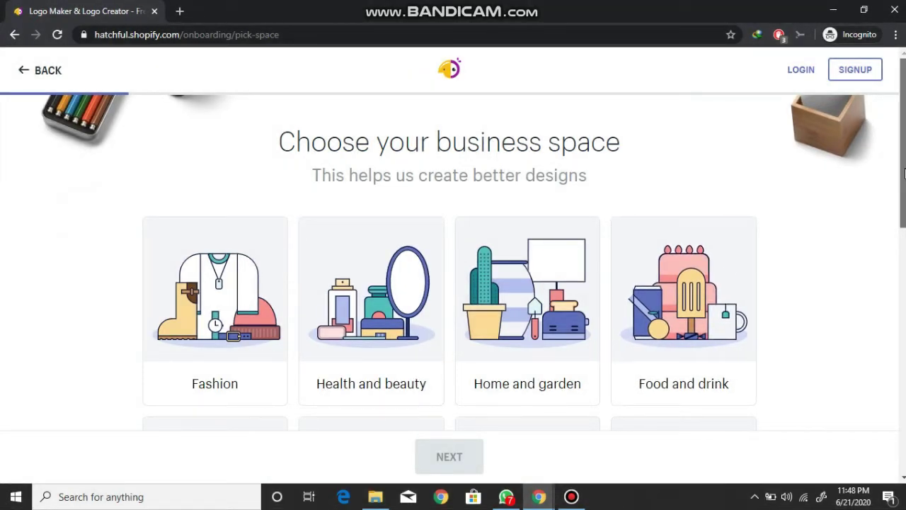
- Choose Tech as the business space and continue
{"action": "scroll", "coordinate": [897, 205], "scroll_direction": "down", "scroll_amount": 3}
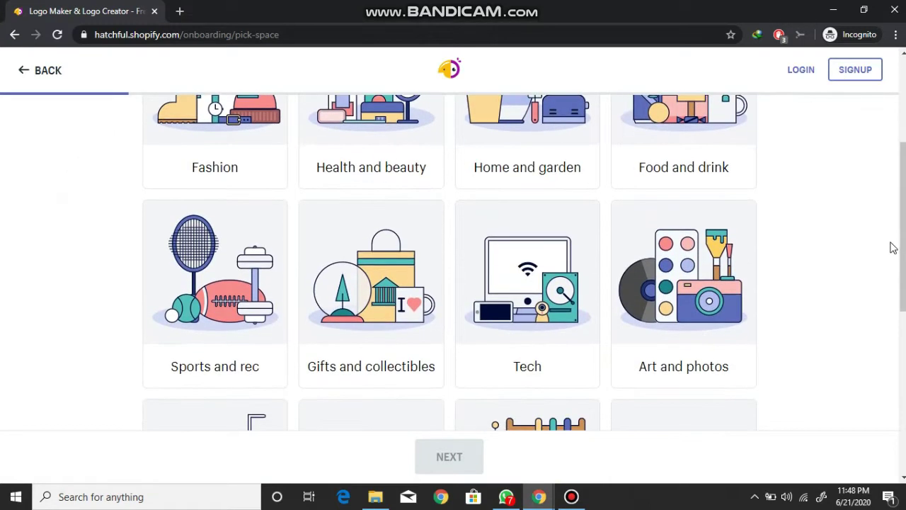
{"action": "left_click", "coordinate": [535, 324]}
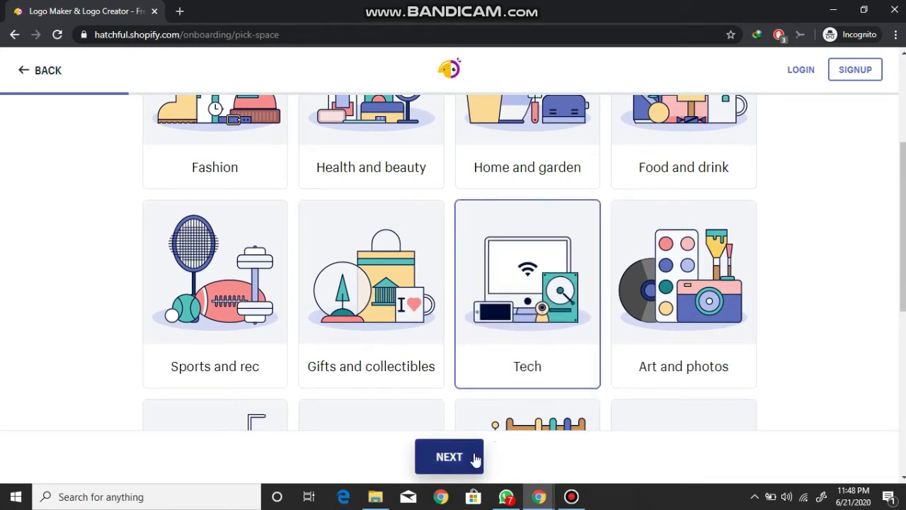
{"action": "left_click", "coordinate": [471, 458]}
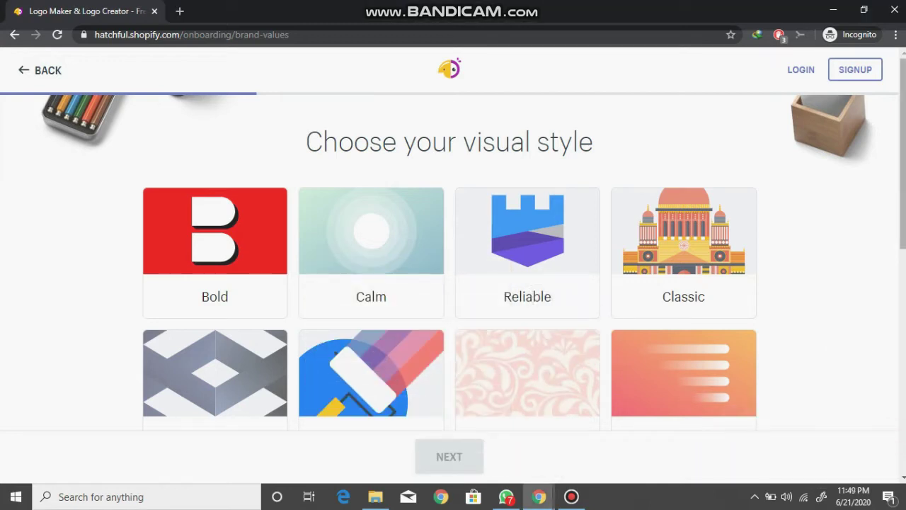
- Pick the Friendly visual style and continue to the business name step
{"action": "scroll", "coordinate": [898, 216], "scroll_direction": "down", "scroll_amount": 1}
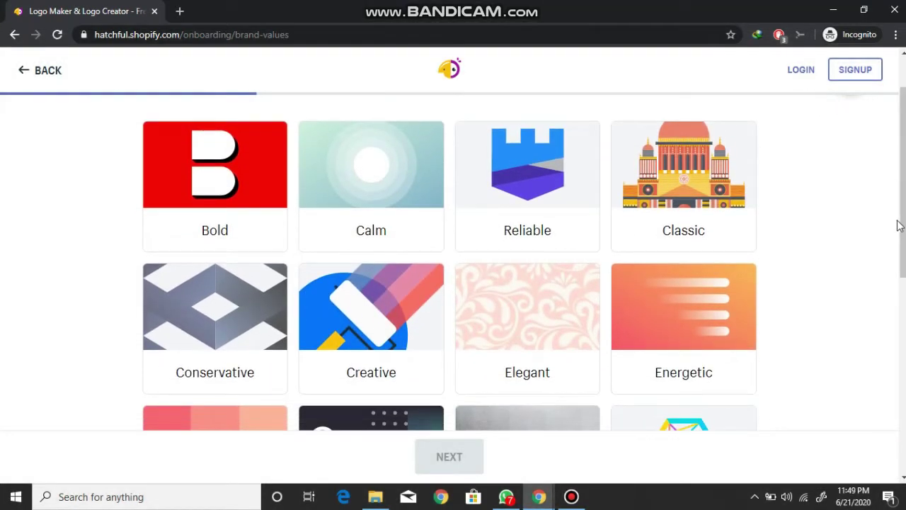
{"action": "scroll", "coordinate": [896, 234], "scroll_direction": "down", "scroll_amount": 3}
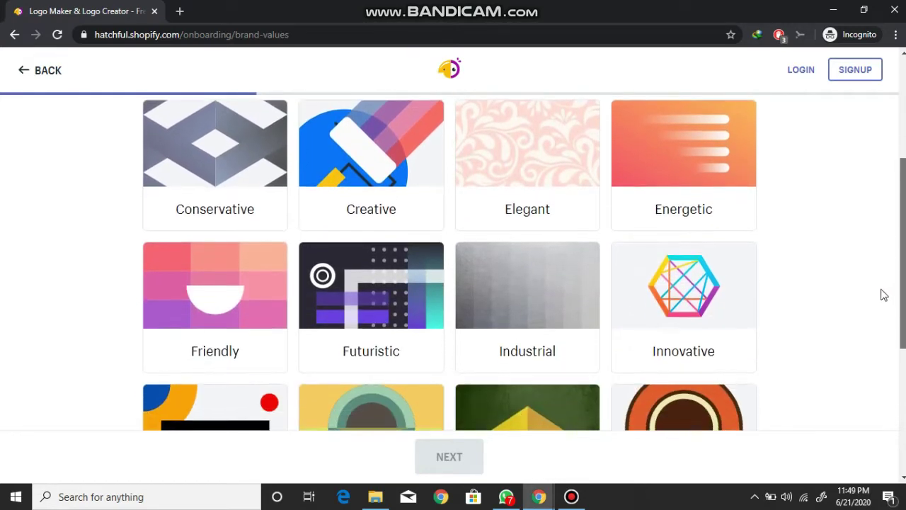
{"action": "scroll", "coordinate": [871, 326], "scroll_direction": "down", "scroll_amount": 2}
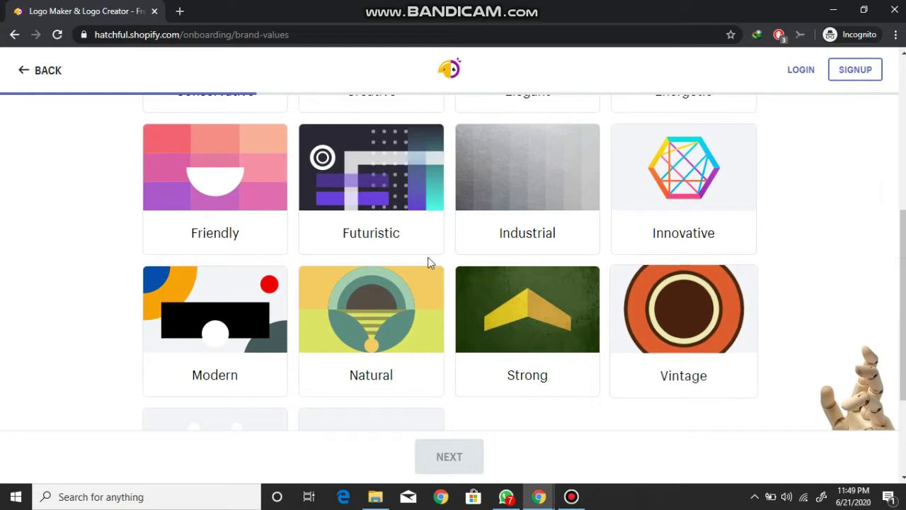
{"action": "left_click", "coordinate": [262, 182]}
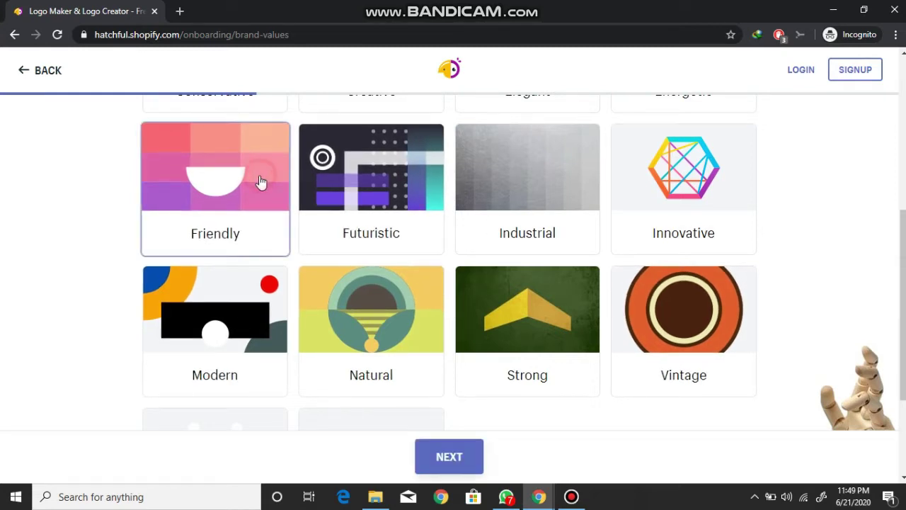
{"action": "left_click", "coordinate": [454, 459]}
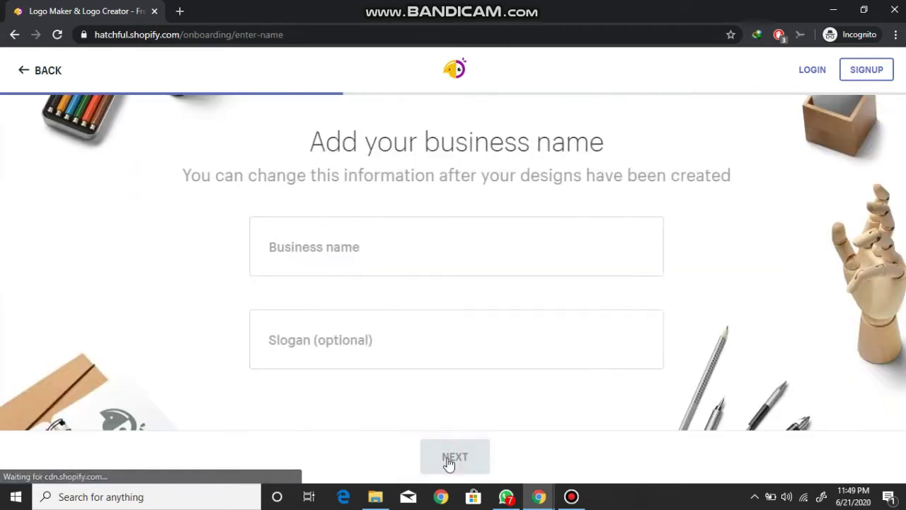
- Enter 'test' as the business name and choose Social media as the logo's use
{"action": "left_click", "coordinate": [299, 273]}
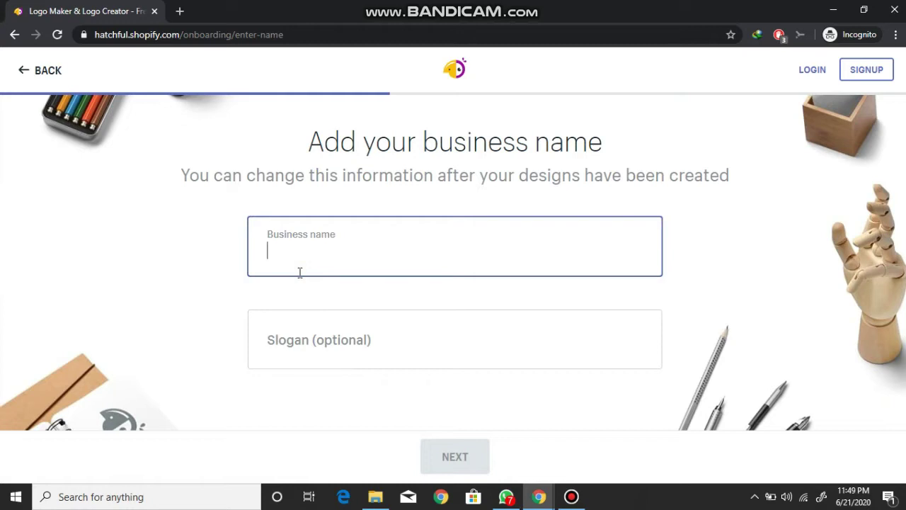
{"action": "type", "text": "test"}
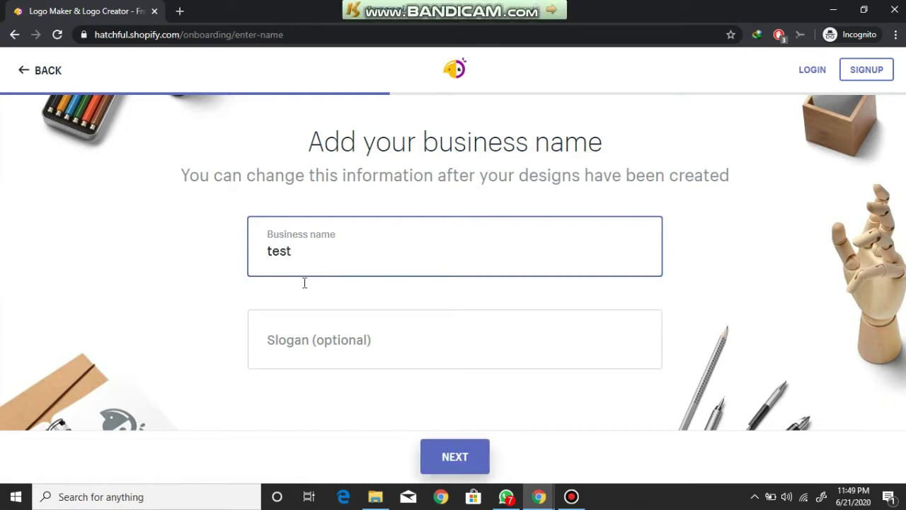
{"action": "left_click", "coordinate": [469, 472]}
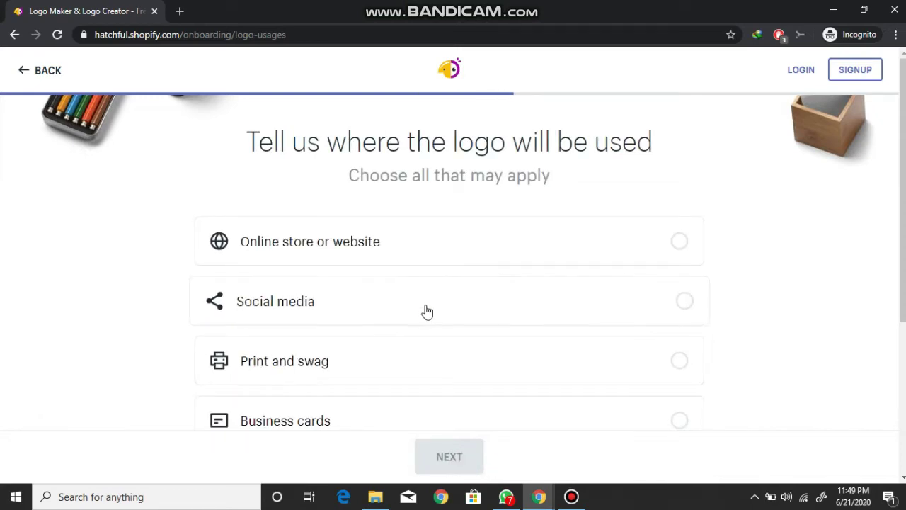
{"action": "left_click", "coordinate": [425, 306]}
{"action": "left_click", "coordinate": [461, 465]}
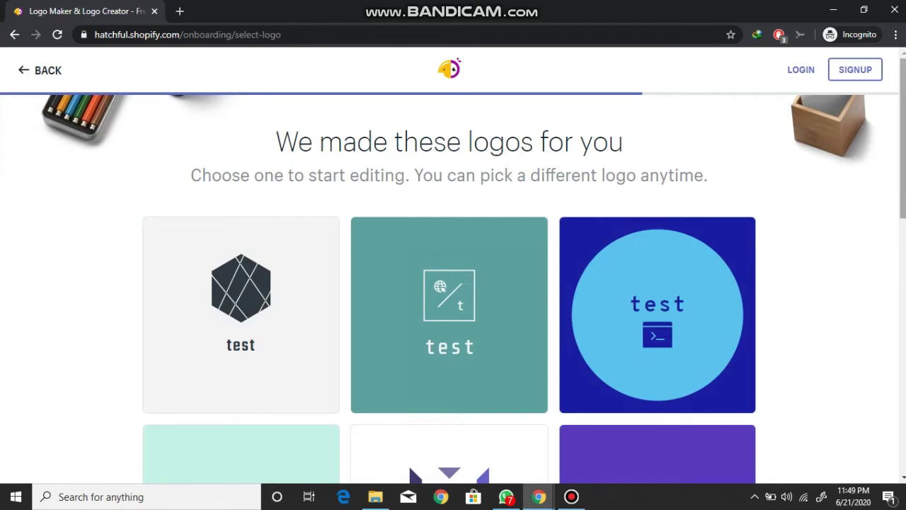
- Browse the generated logos and open the peach video-camera circle logo in the editor
{"action": "left_click", "coordinate": [900, 175]}
{"action": "left_click_drag", "start_coordinate": [900, 175], "coordinate": [877, 400]}
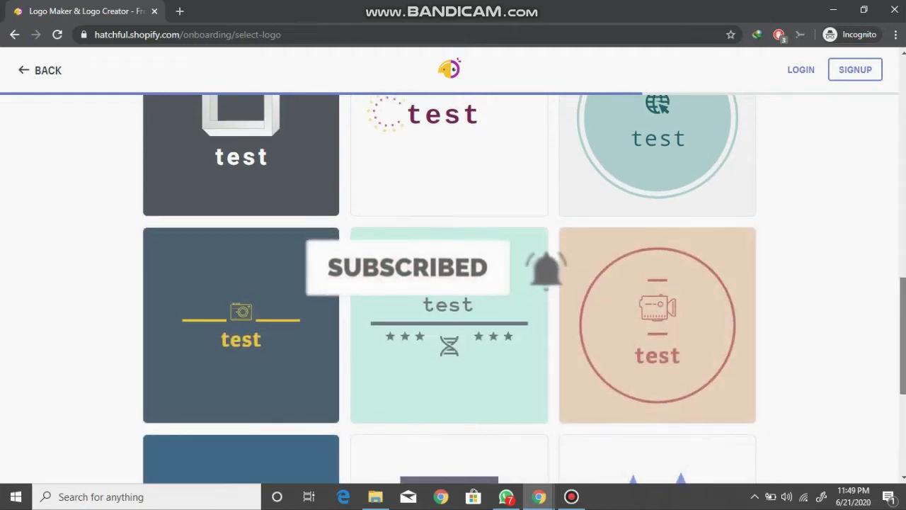
{"action": "left_click_drag", "start_coordinate": [878, 400], "coordinate": [898, 280]}
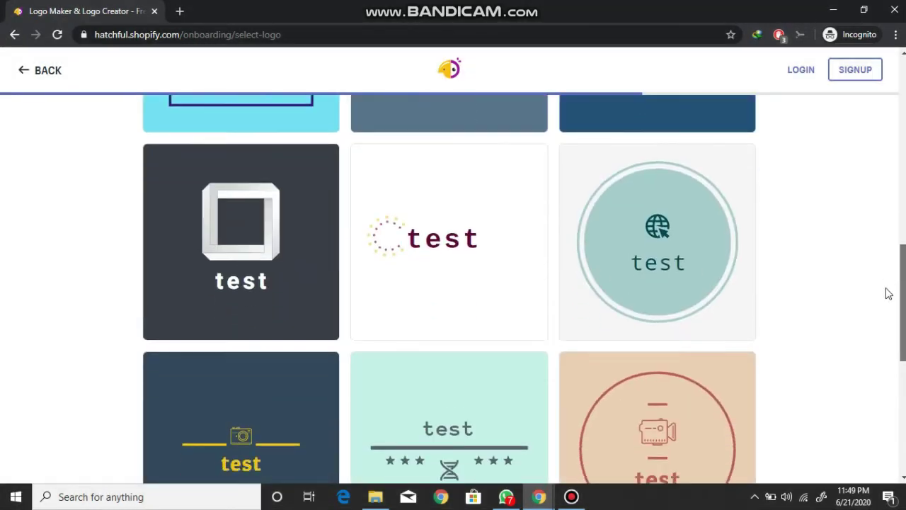
{"action": "left_click_drag", "start_coordinate": [898, 280], "coordinate": [858, 365]}
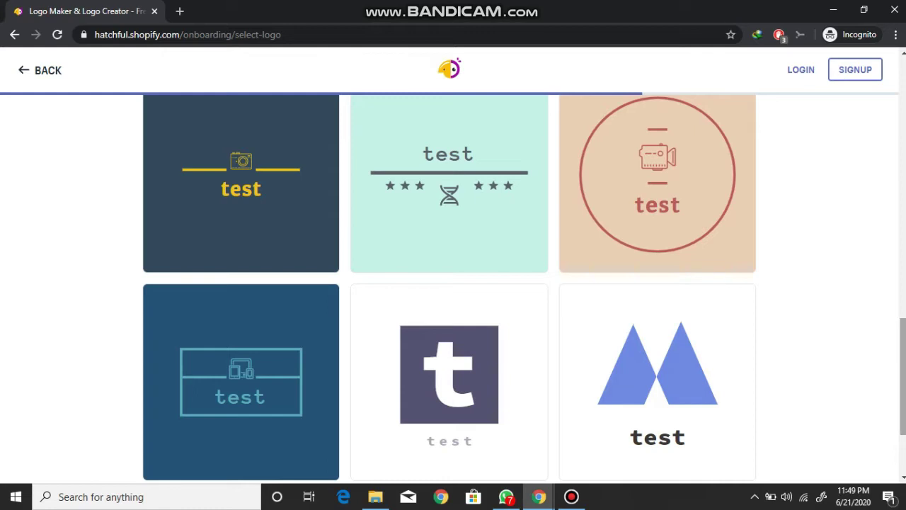
{"action": "mouse_move", "coordinate": [902, 400]}
{"action": "left_mouse_down"}
{"action": "mouse_move", "coordinate": [896, 421]}
{"action": "mouse_move", "coordinate": [896, 387]}
{"action": "left_mouse_up"}
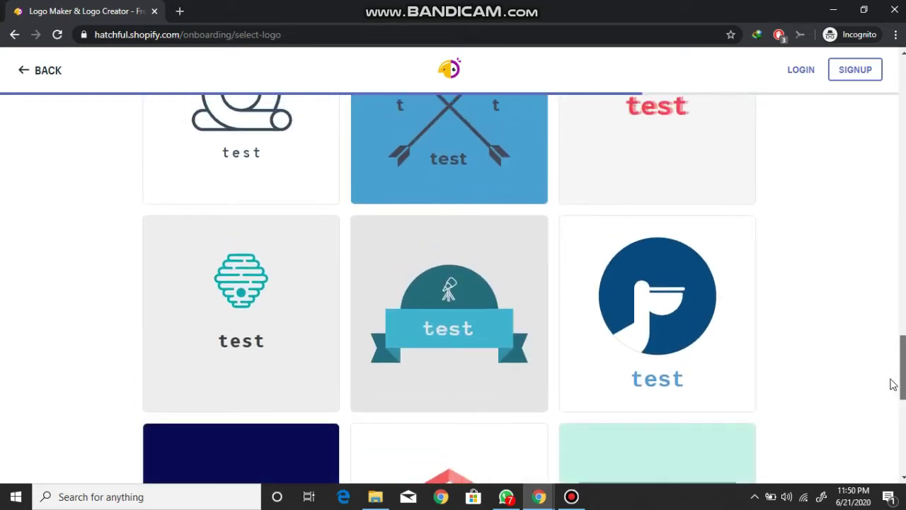
{"action": "scroll", "coordinate": [892, 396], "scroll_direction": "down", "scroll_amount": 1}
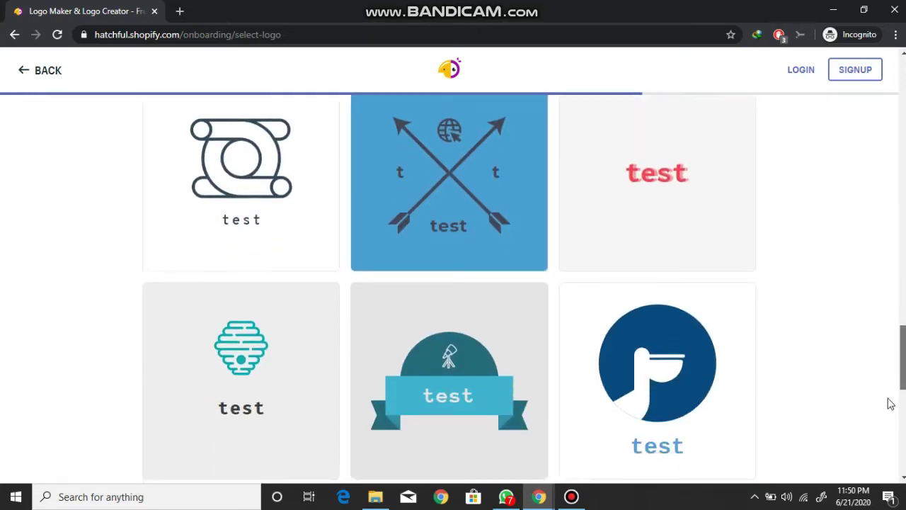
{"action": "scroll", "coordinate": [885, 425], "scroll_direction": "down", "scroll_amount": 6}
{"action": "scroll", "coordinate": [877, 460], "scroll_direction": "down", "scroll_amount": 5}
{"action": "scroll", "coordinate": [874, 469], "scroll_direction": "down", "scroll_amount": 3}
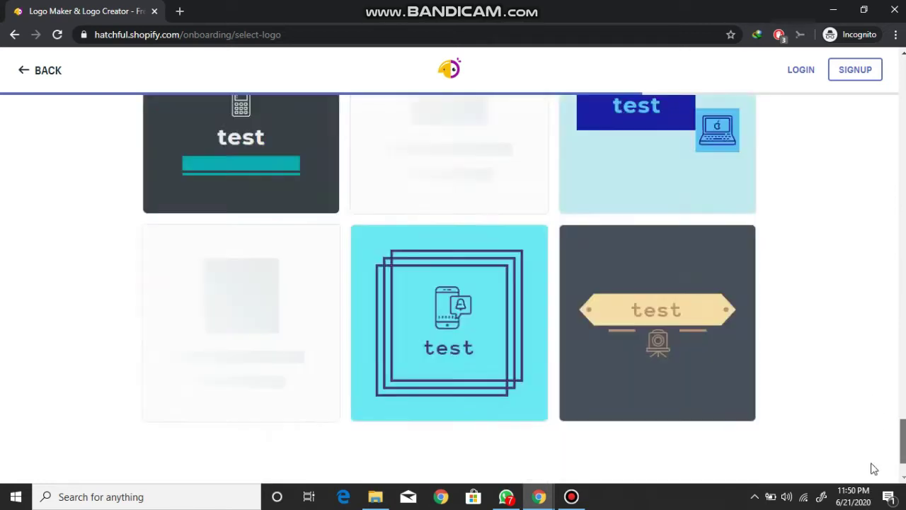
{"action": "scroll", "coordinate": [876, 427], "scroll_direction": "down", "scroll_amount": 3}
{"action": "scroll", "coordinate": [879, 354], "scroll_direction": "up", "scroll_amount": 10}
{"action": "scroll", "coordinate": [885, 315], "scroll_direction": "up", "scroll_amount": 1}
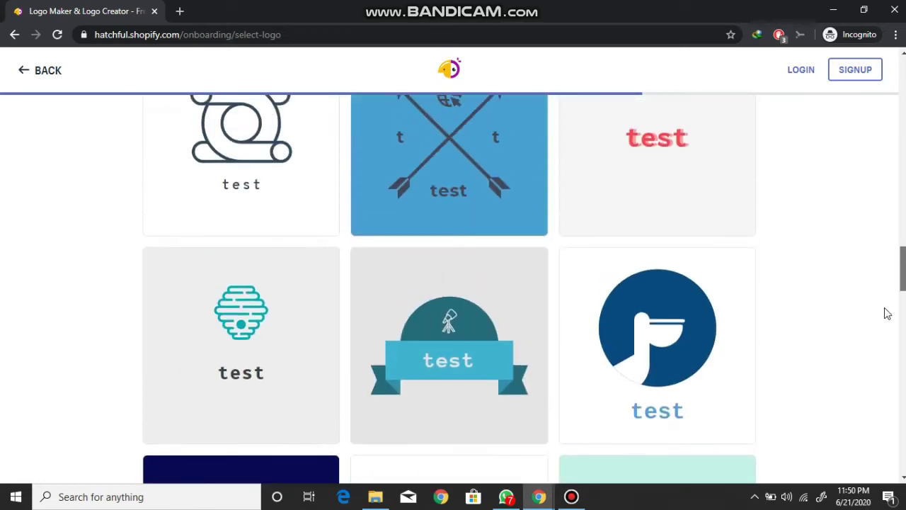
{"action": "scroll", "coordinate": [884, 283], "scroll_direction": "up", "scroll_amount": 5}
{"action": "scroll", "coordinate": [883, 253], "scroll_direction": "down", "scroll_amount": 2}
{"action": "scroll", "coordinate": [888, 217], "scroll_direction": "up", "scroll_amount": 6}
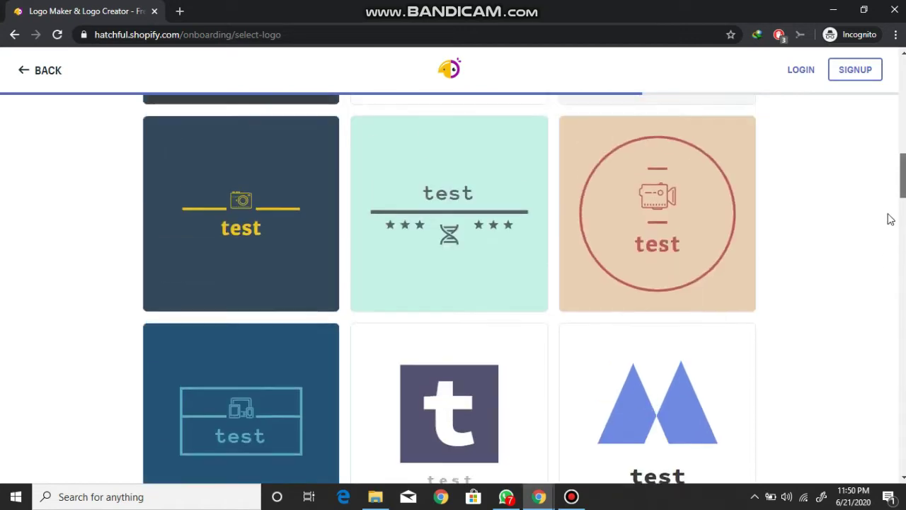
{"action": "scroll", "coordinate": [890, 215], "scroll_direction": "up", "scroll_amount": 1}
{"action": "left_click", "coordinate": [666, 297]}
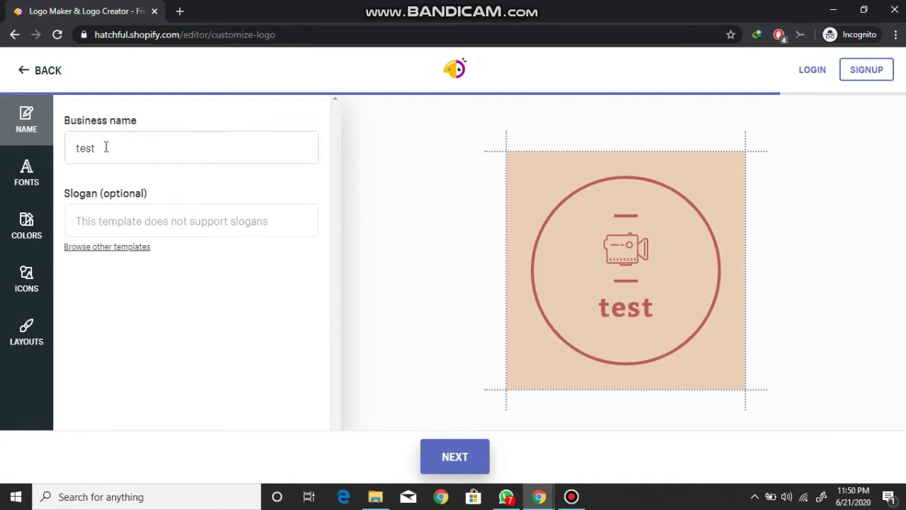
- Switch the logo text to a thin monospace font
{"action": "left_click", "coordinate": [21, 181]}
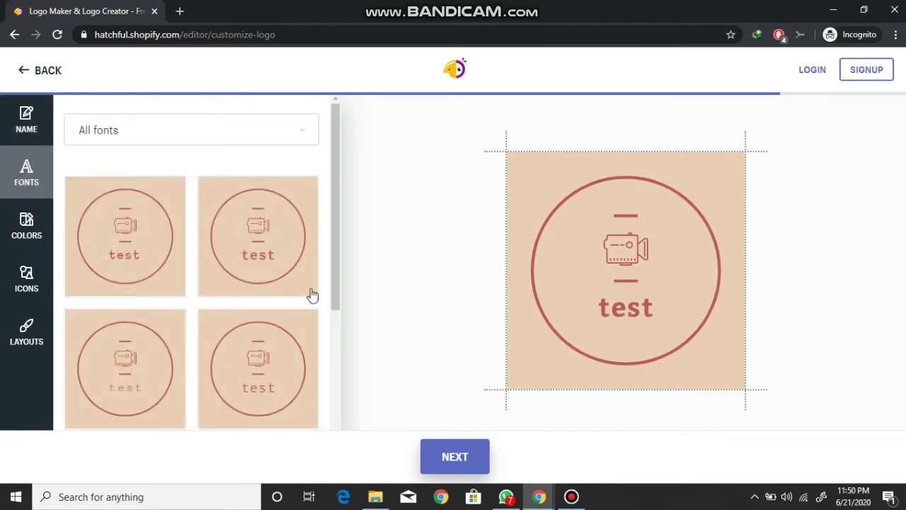
{"action": "mouse_move", "coordinate": [340, 257]}
{"action": "left_mouse_down"}
{"action": "mouse_move", "coordinate": [333, 313]}
{"action": "mouse_move", "coordinate": [259, 404]}
{"action": "left_mouse_up"}
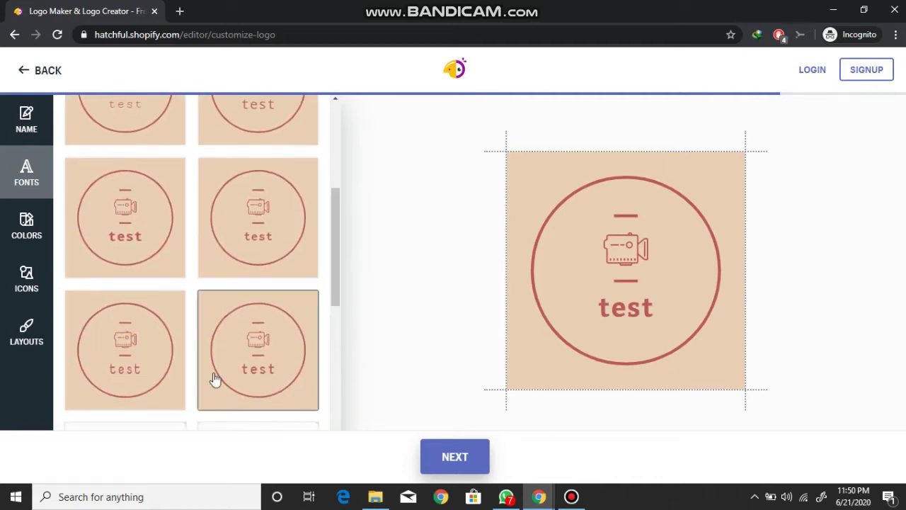
{"action": "left_click", "coordinate": [158, 354]}
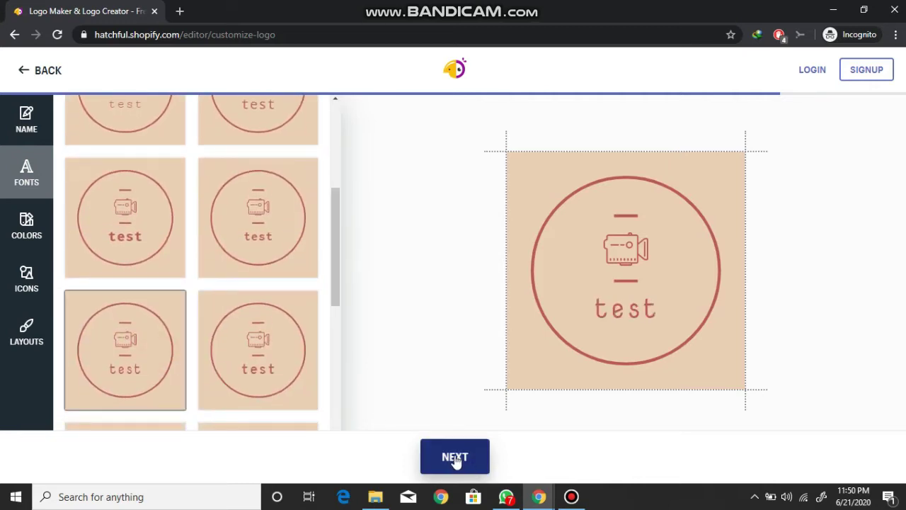
- Try teal, light blue, green and grey-blue schemes, then apply the dark charcoal scheme
{"action": "left_click", "coordinate": [27, 230]}
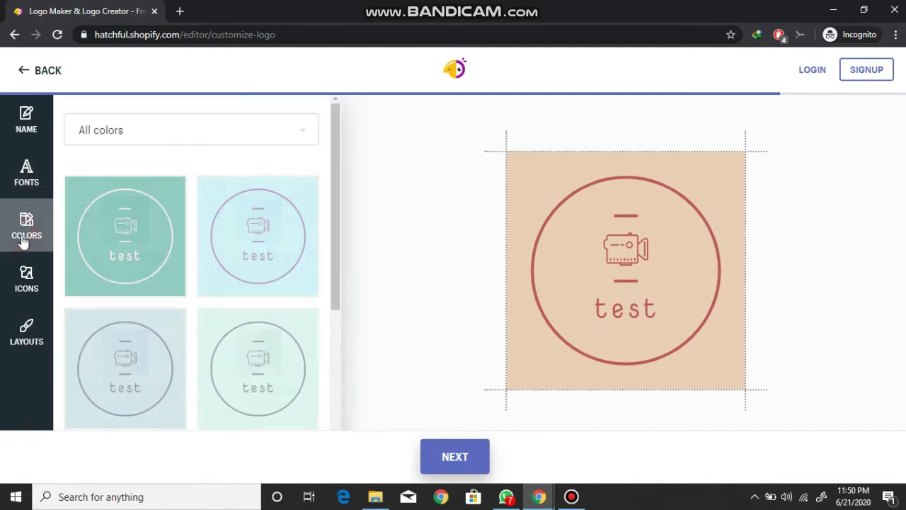
{"action": "left_click", "coordinate": [108, 257]}
{"action": "left_click", "coordinate": [222, 272]}
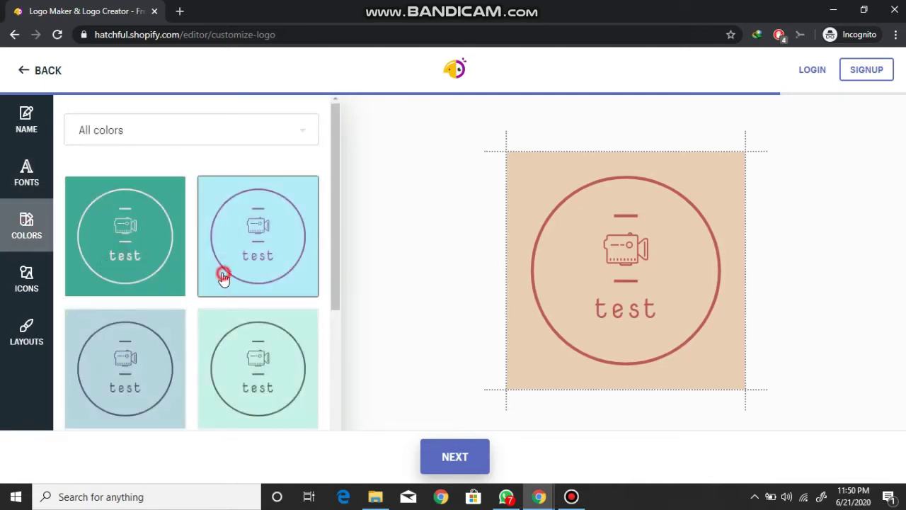
{"action": "left_click", "coordinate": [219, 311]}
{"action": "left_click", "coordinate": [129, 341]}
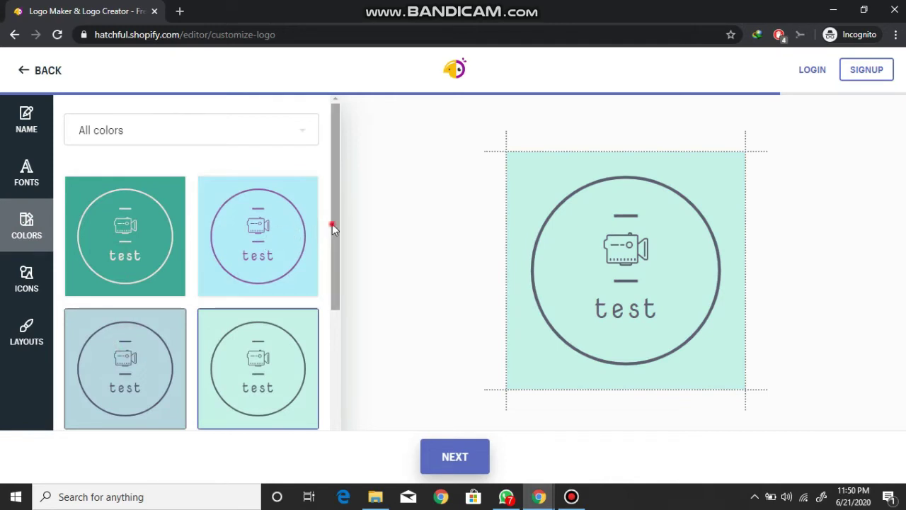
{"action": "left_click_drag", "start_coordinate": [332, 226], "coordinate": [331, 358]}
{"action": "left_click", "coordinate": [275, 298]}
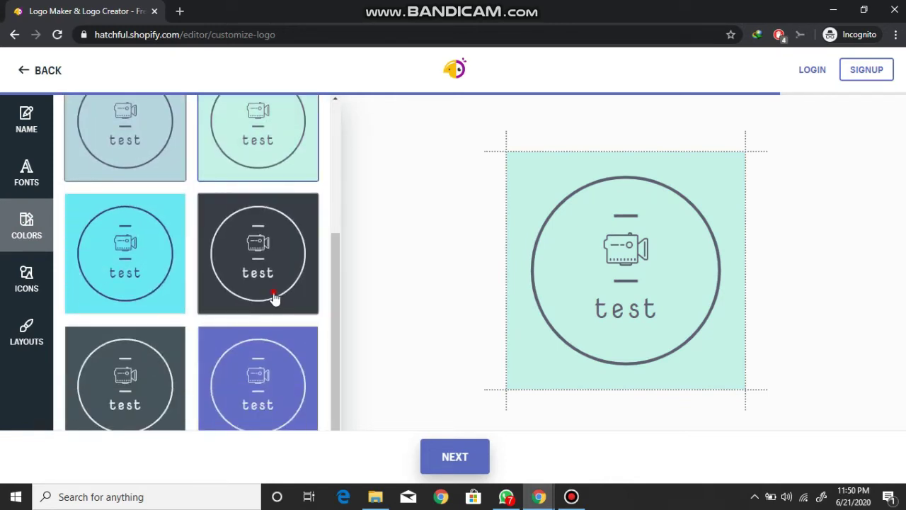
{"action": "left_click", "coordinate": [24, 284]}
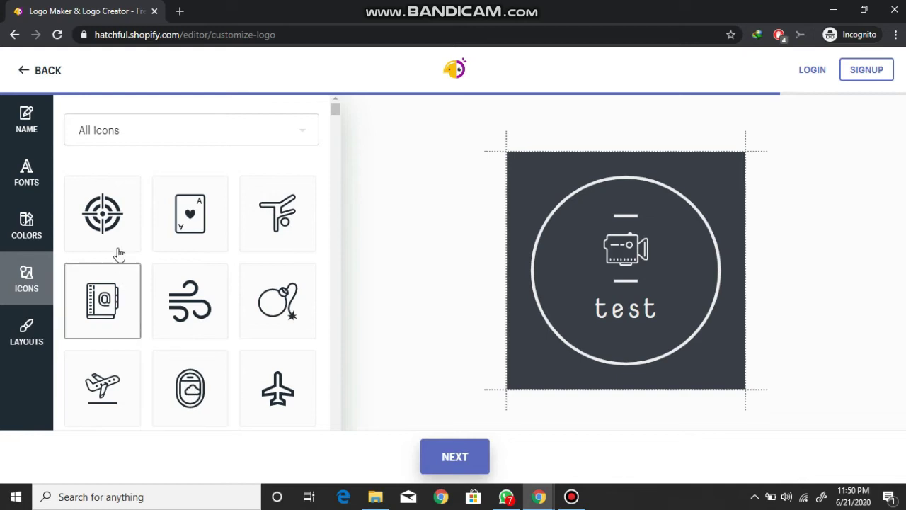
- Replace the camera icon with the bomb icon after trying target and ace card icons
{"action": "left_click", "coordinate": [106, 227]}
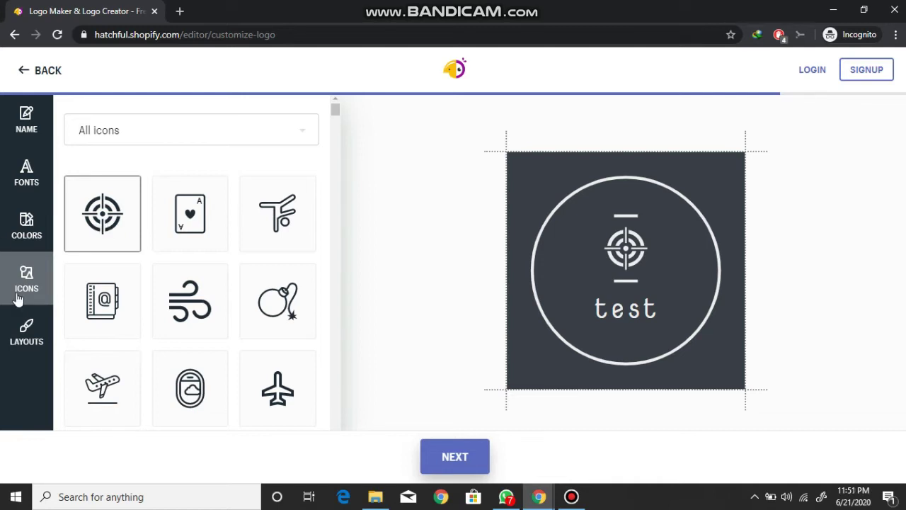
{"action": "left_click", "coordinate": [173, 249]}
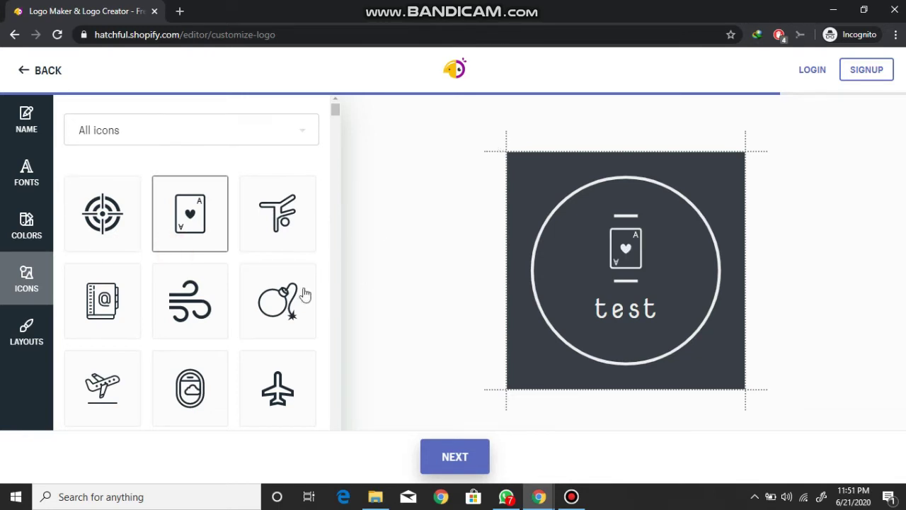
{"action": "left_click", "coordinate": [286, 311]}
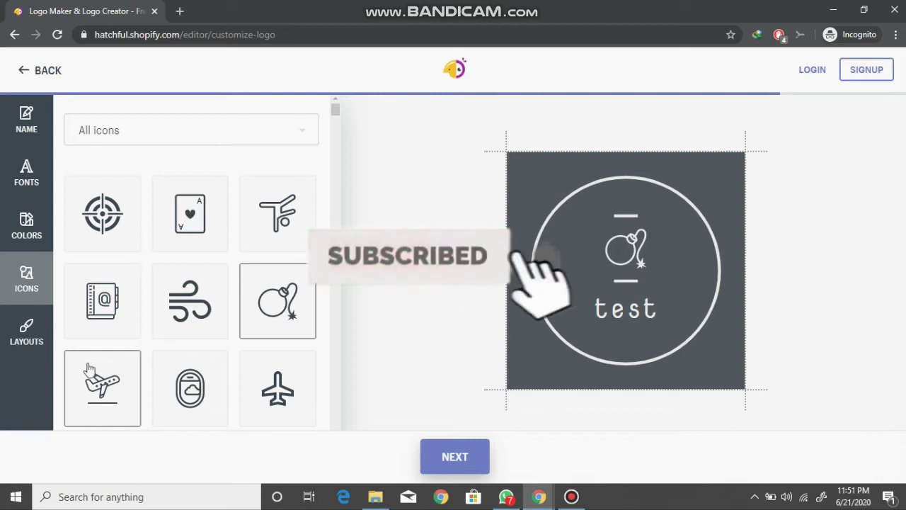
- Apply the filled teal circle layout, go to the download page, and open a new tab
{"action": "left_click", "coordinate": [32, 336]}
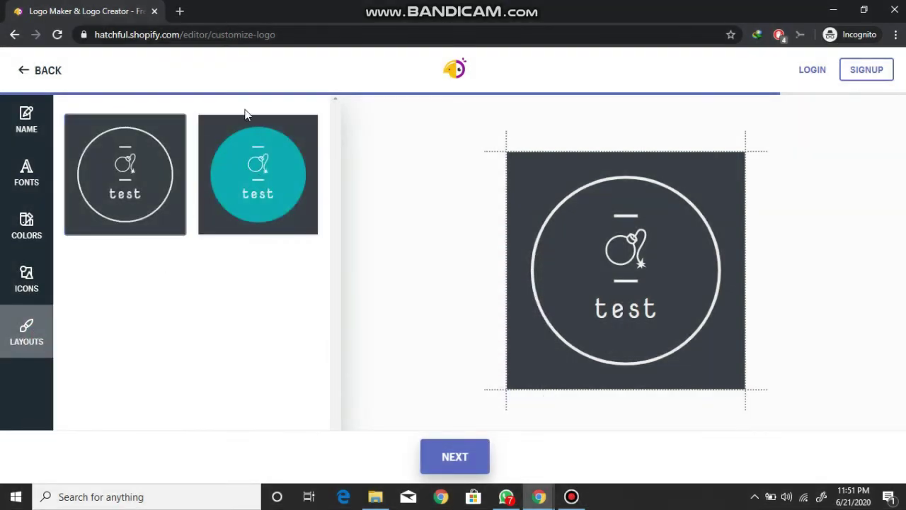
{"action": "left_click", "coordinate": [250, 210]}
{"action": "left_click", "coordinate": [137, 214]}
{"action": "left_click", "coordinate": [245, 192]}
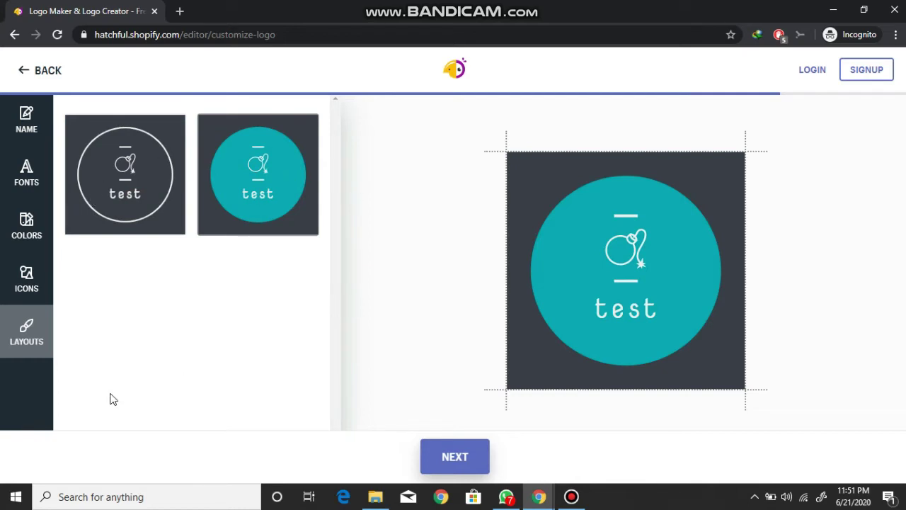
{"action": "left_click", "coordinate": [457, 456]}
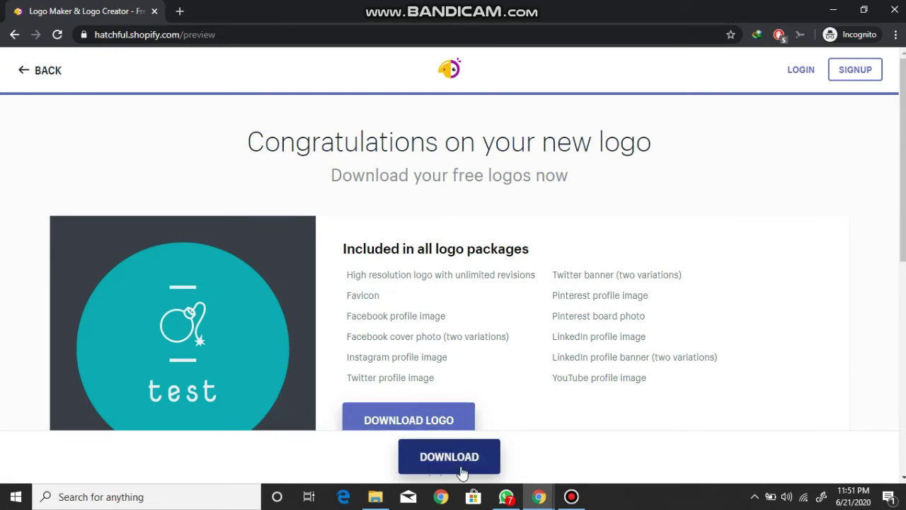
{"action": "left_click", "coordinate": [179, 11]}
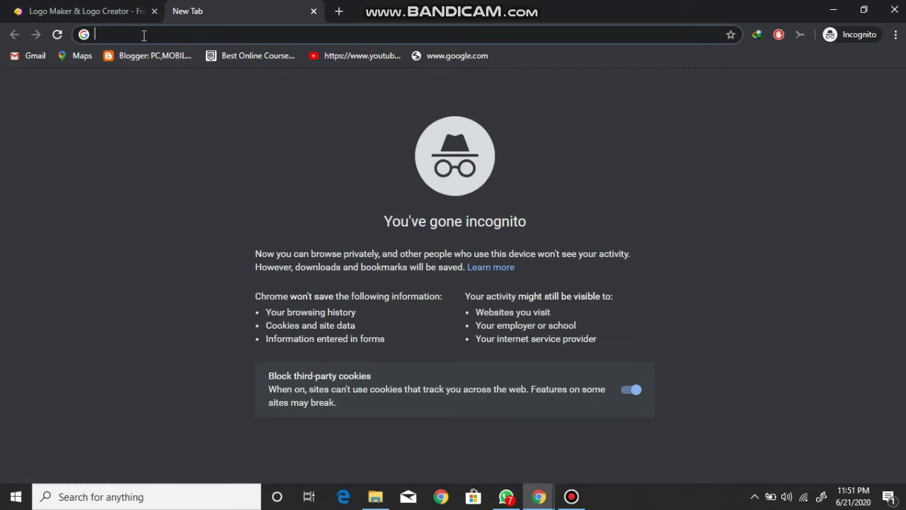
- Search 'temp mail', open temp-mail.org, copy its temporary e-mail address, and return to Hatchful
{"action": "type", "text": "temp mail"}
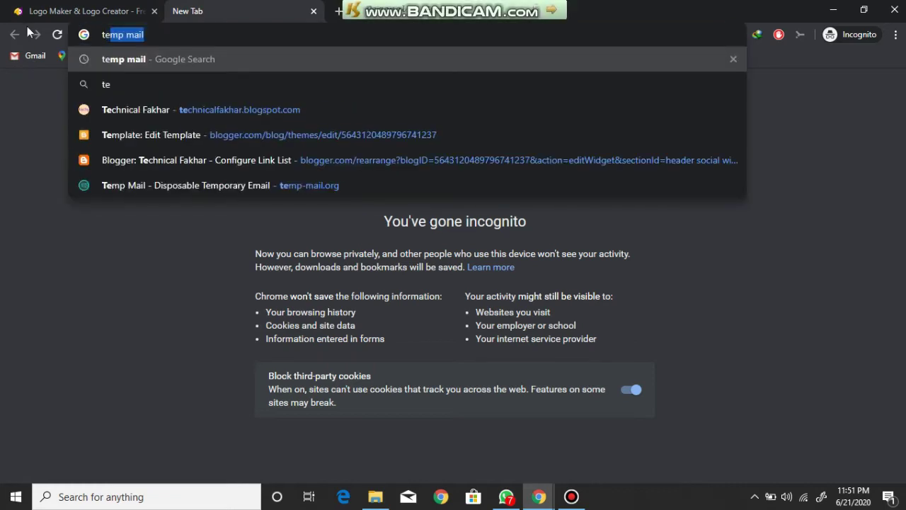
{"action": "key", "text": "Return"}
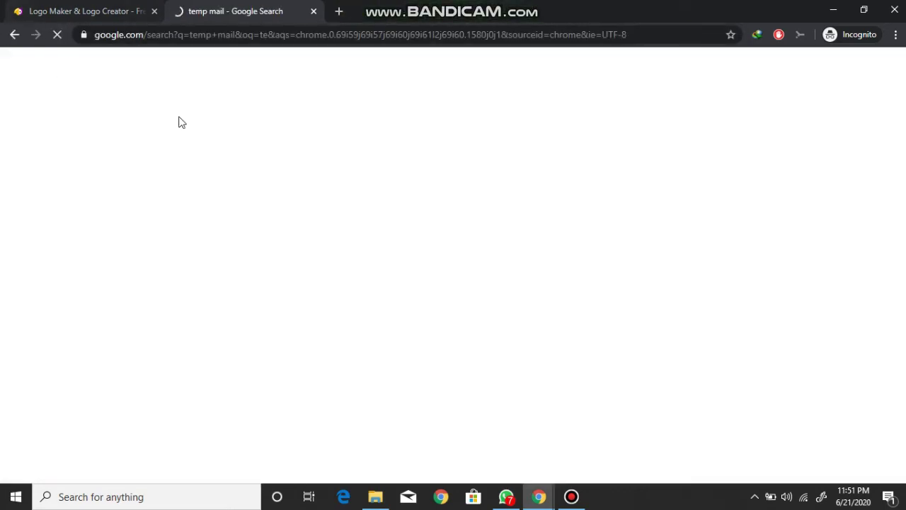
{"action": "left_click", "coordinate": [199, 182]}
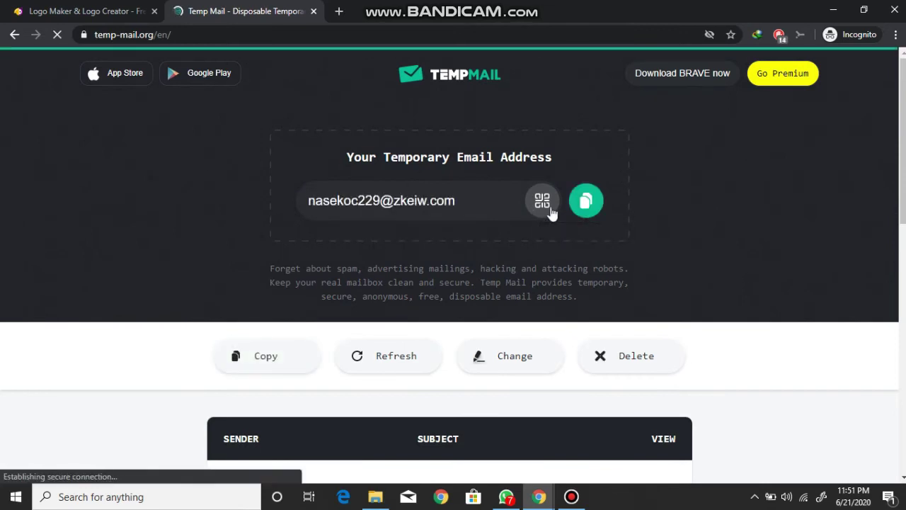
{"action": "left_click", "coordinate": [586, 207]}
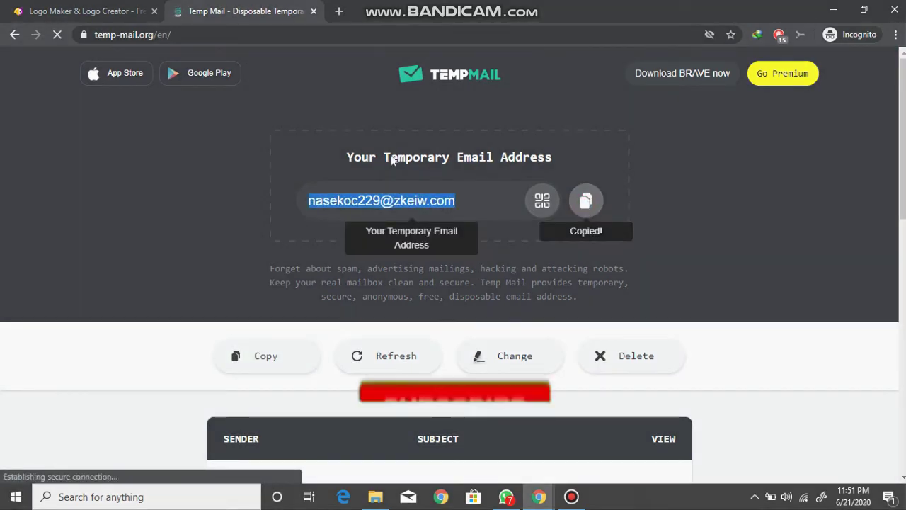
{"action": "left_click", "coordinate": [114, 12]}
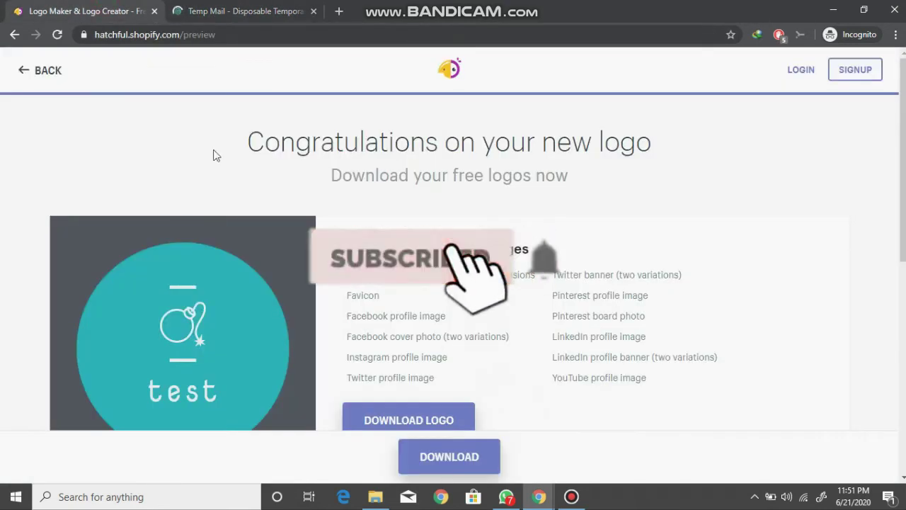
- Start the logo download and sign up with the pasted temporary e-mail and a password
{"action": "left_click", "coordinate": [424, 457]}
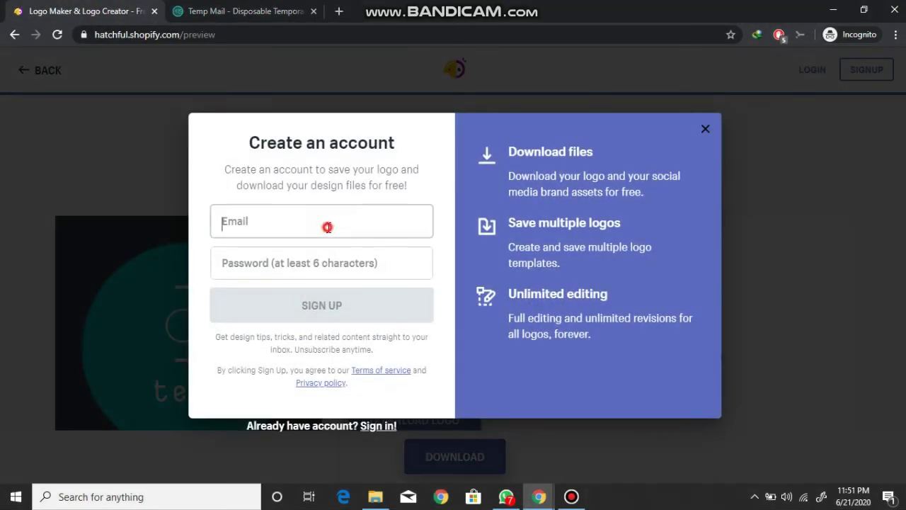
{"action": "left_click", "coordinate": [328, 226]}
{"action": "right_click", "coordinate": [328, 227]}
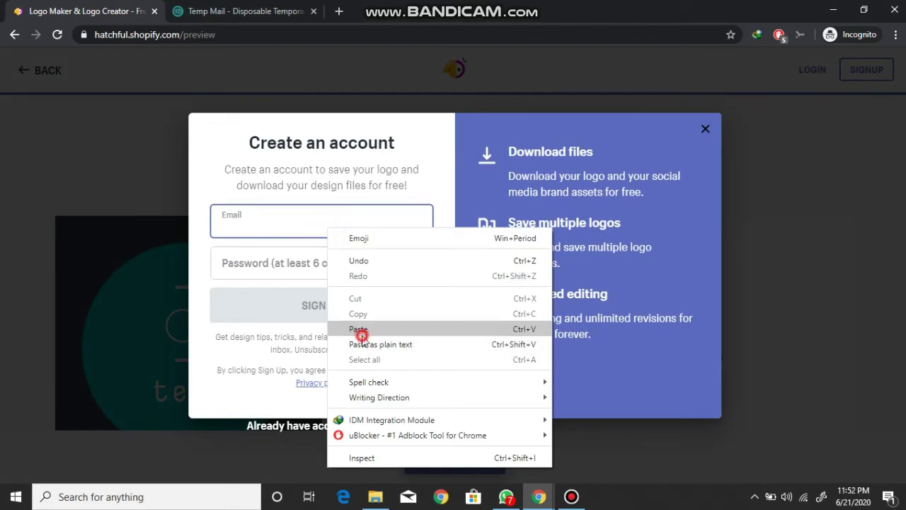
{"action": "left_click", "coordinate": [359, 330]}
{"action": "left_click", "coordinate": [281, 262]}
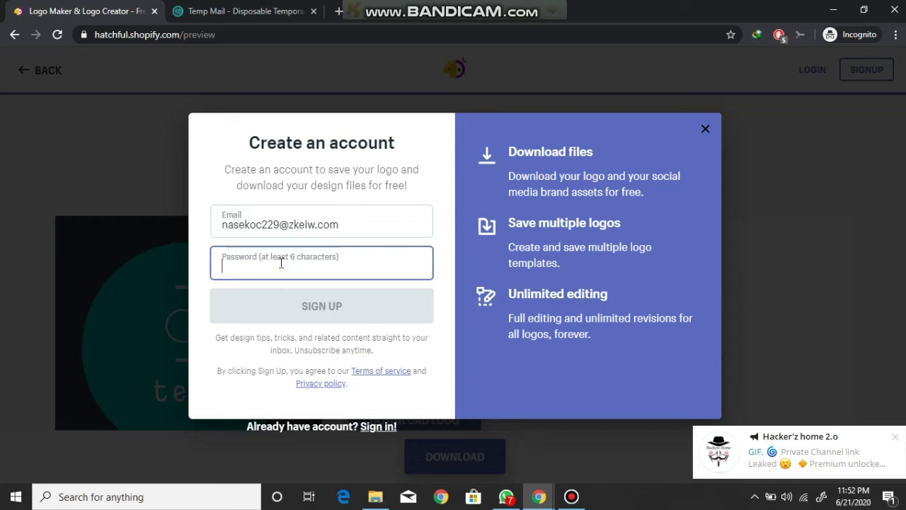
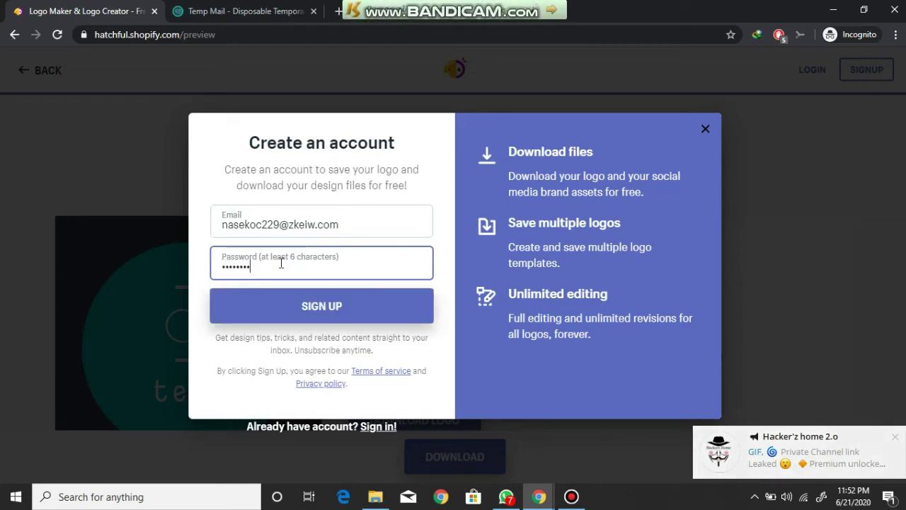
{"action": "left_click", "coordinate": [284, 314]}
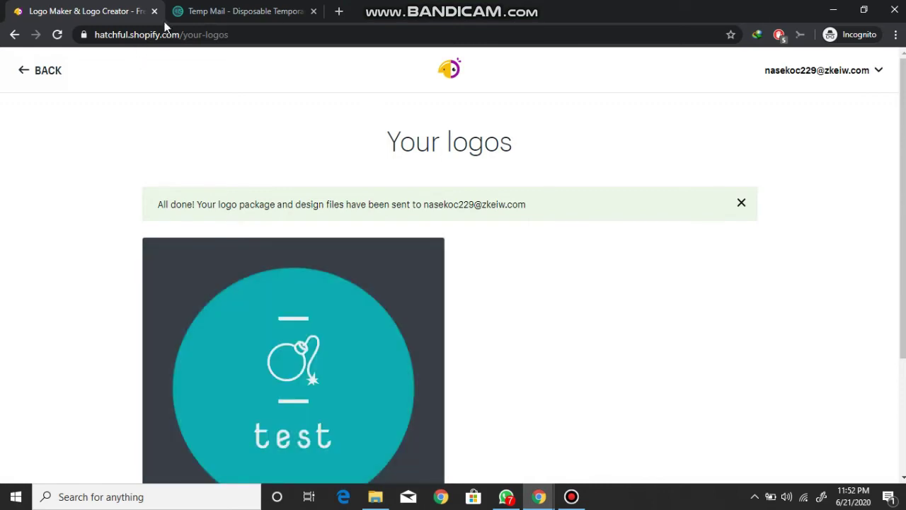
{"action": "left_click", "coordinate": [234, 10]}
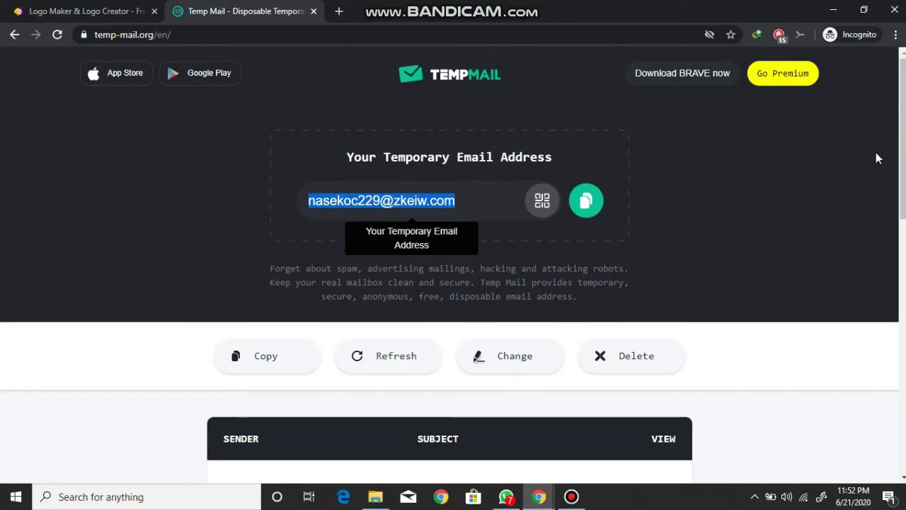
- Refresh and scroll the Temp Mail inbox until the 'Your Hatchful brand assets' email arrives
{"action": "scroll", "coordinate": [904, 143], "scroll_direction": "down", "scroll_amount": 4}
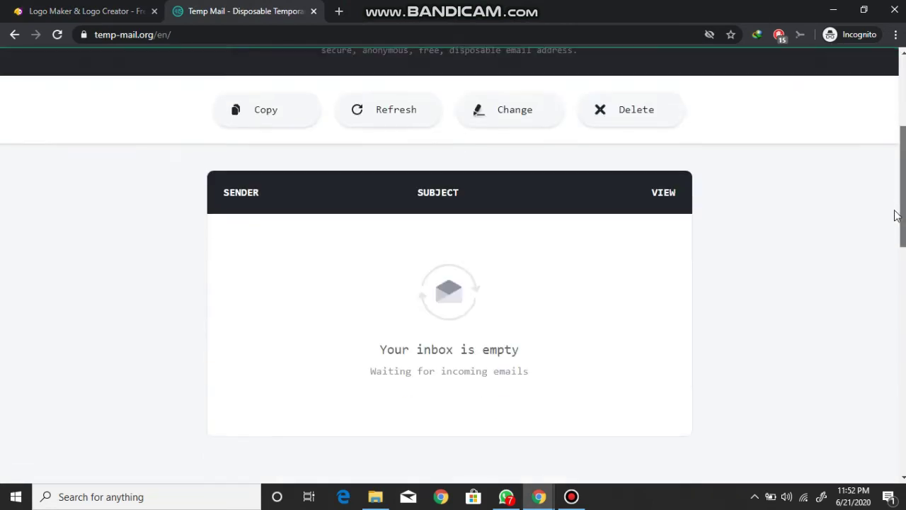
{"action": "left_click", "coordinate": [896, 205]}
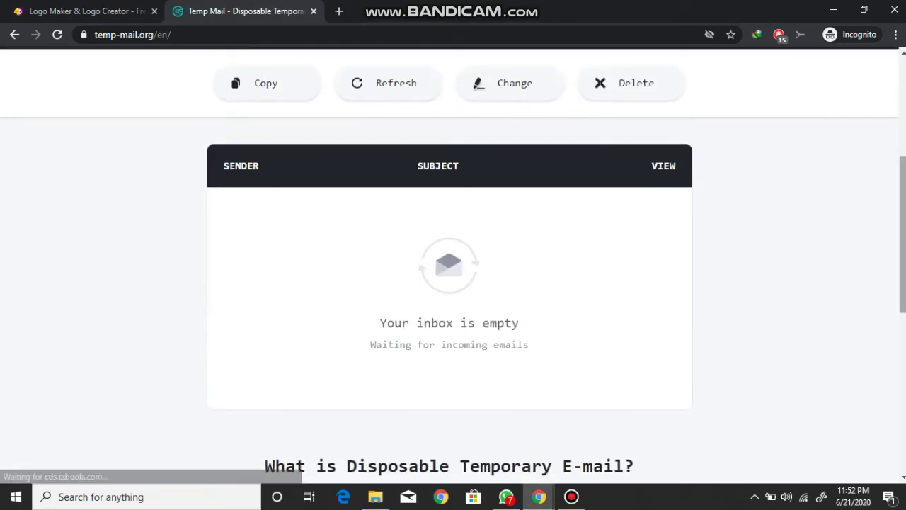
{"action": "scroll", "coordinate": [902, 183], "scroll_direction": "up", "scroll_amount": 1}
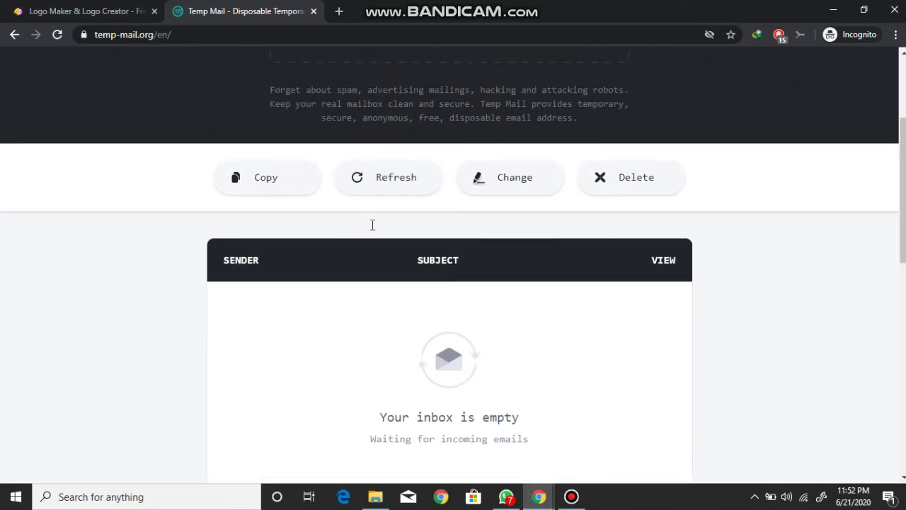
{"action": "left_click", "coordinate": [376, 175]}
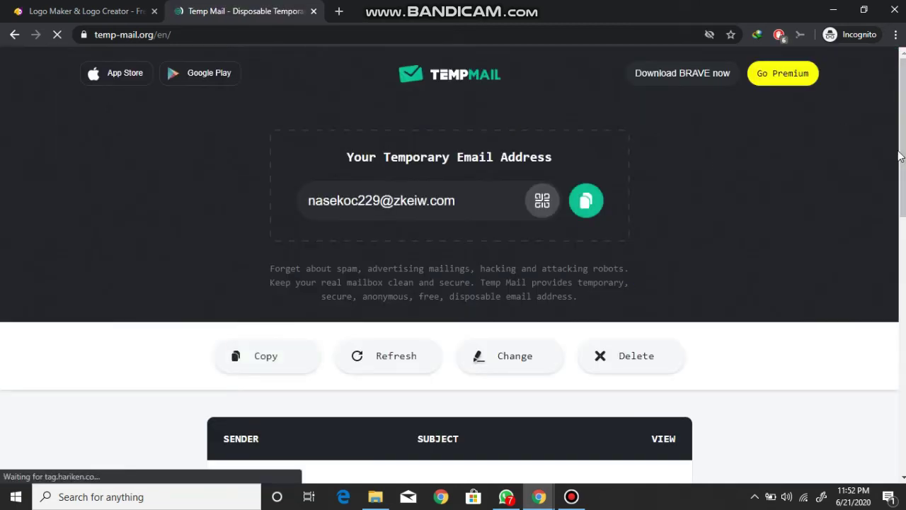
{"action": "mouse_move", "coordinate": [902, 86]}
{"action": "left_mouse_down"}
{"action": "mouse_move", "coordinate": [902, 160]}
{"action": "mouse_move", "coordinate": [892, 157]}
{"action": "left_mouse_up"}
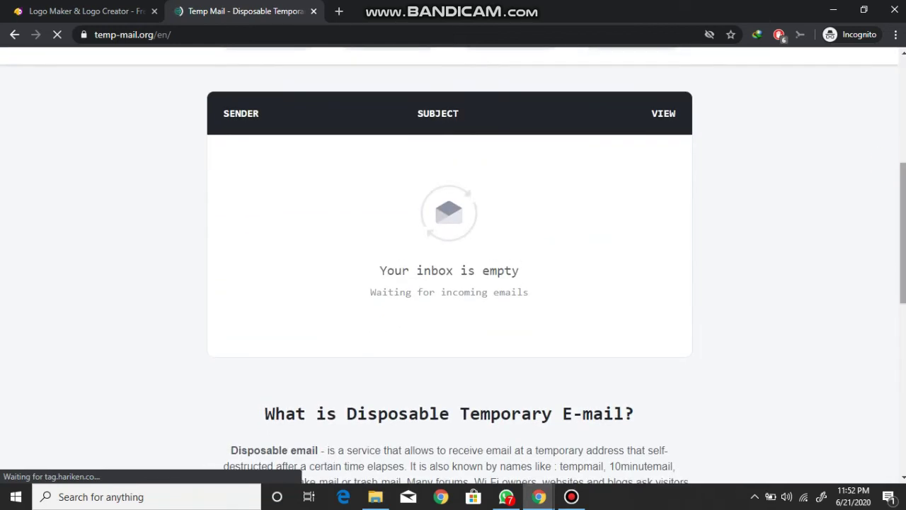
{"action": "left_click_drag", "start_coordinate": [903, 162], "coordinate": [904, 120]}
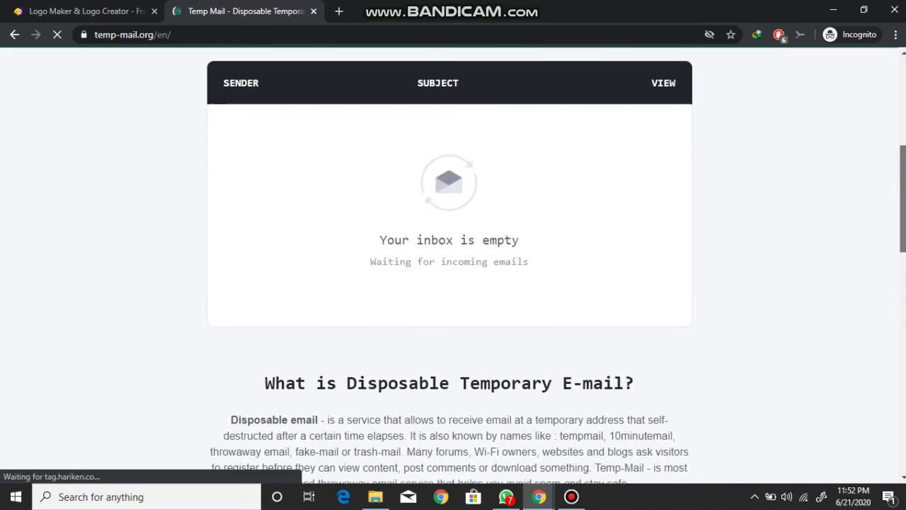
{"action": "scroll", "coordinate": [904, 120], "scroll_direction": "up", "scroll_amount": 2}
{"action": "scroll", "coordinate": [904, 115], "scroll_direction": "down", "scroll_amount": 3}
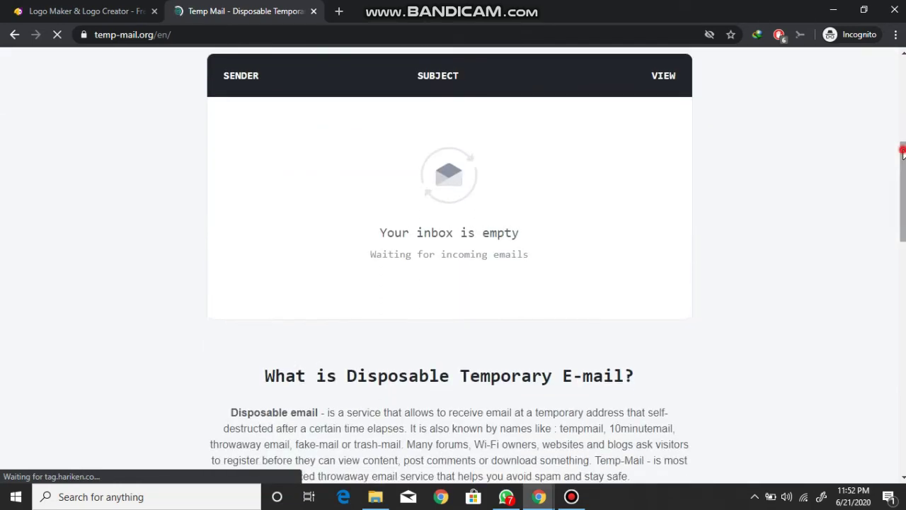
{"action": "scroll", "coordinate": [904, 114], "scroll_direction": "up", "scroll_amount": 1}
{"action": "scroll", "coordinate": [902, 131], "scroll_direction": "down", "scroll_amount": 2}
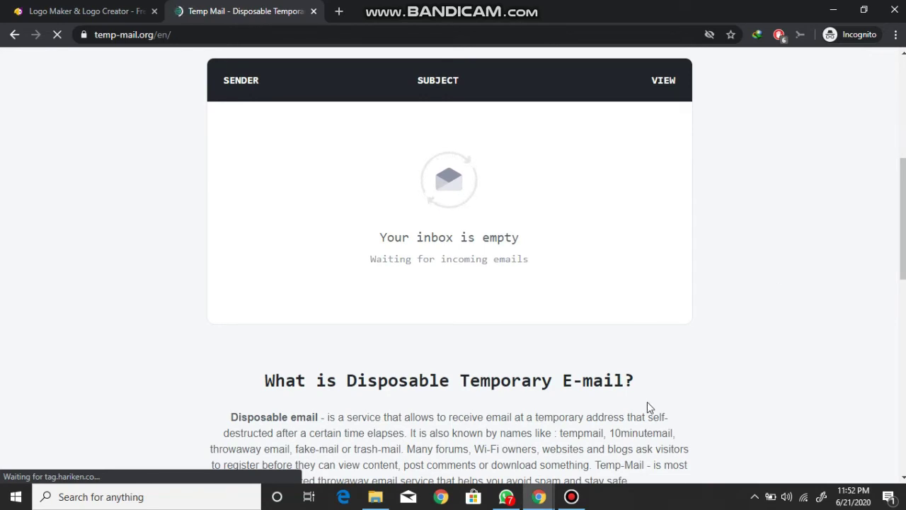
{"action": "mouse_move", "coordinate": [583, 504]}
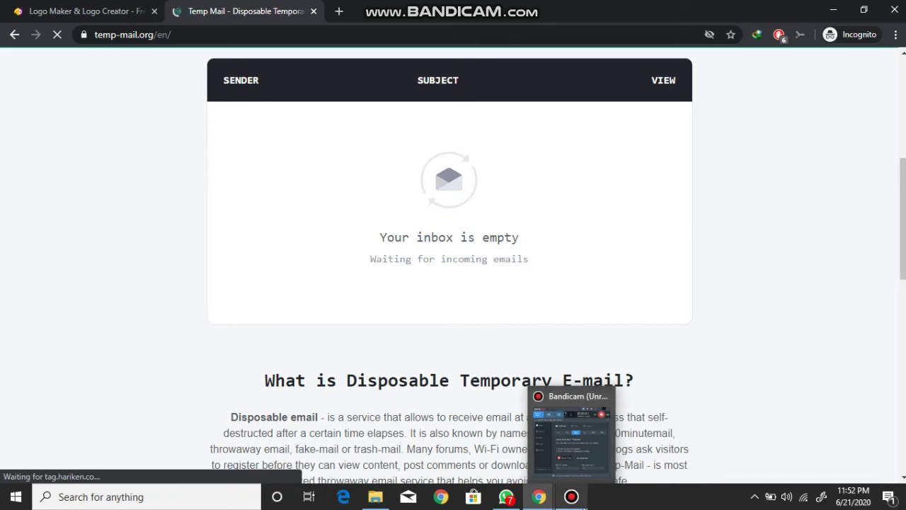
{"action": "left_click", "coordinate": [570, 431]}
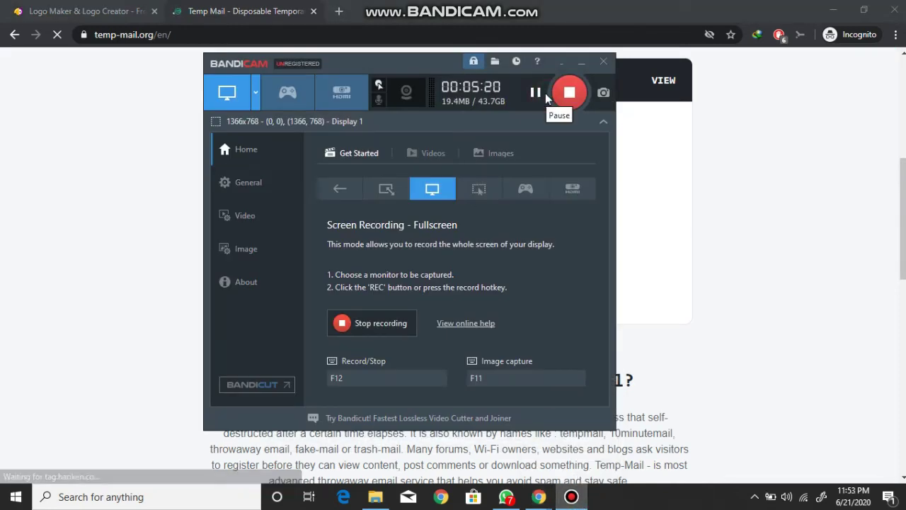
{"action": "left_click", "coordinate": [582, 62]}
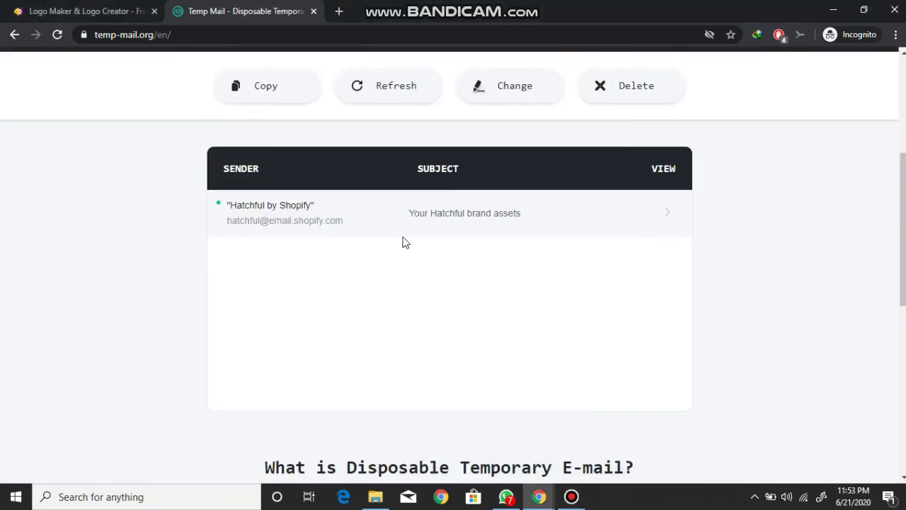
- Download HatchfulExport-All.zip from the Hatchful brand-assets email, then minimize the Temp Mail window
{"action": "left_click", "coordinate": [310, 220]}
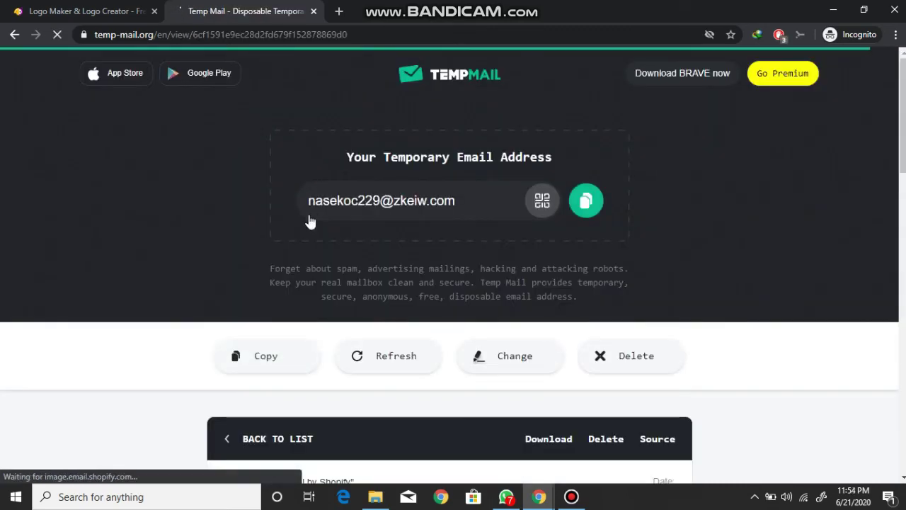
{"action": "scroll", "coordinate": [310, 220], "scroll_direction": "down", "scroll_amount": 1}
{"action": "scroll", "coordinate": [310, 221], "scroll_direction": "down", "scroll_amount": 3}
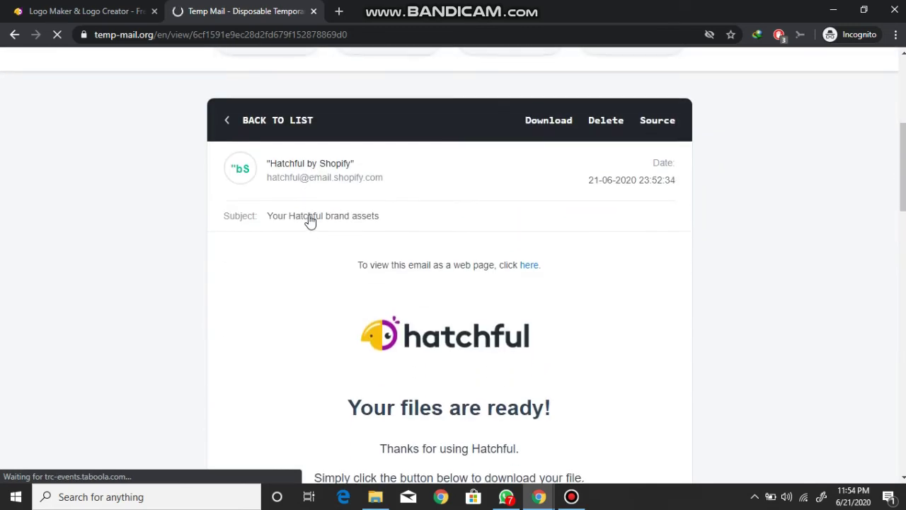
{"action": "scroll", "coordinate": [310, 222], "scroll_direction": "down", "scroll_amount": 1}
{"action": "scroll", "coordinate": [312, 221], "scroll_direction": "down", "scroll_amount": 1}
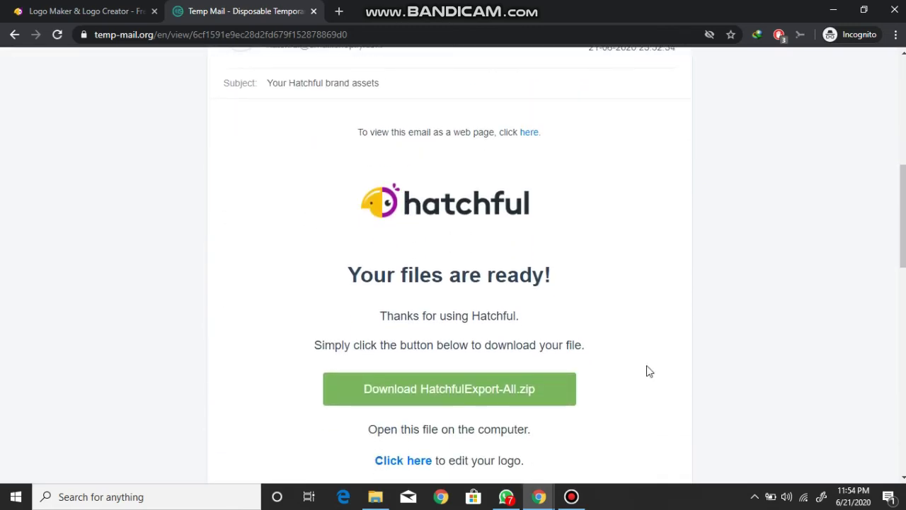
{"action": "left_click", "coordinate": [496, 387]}
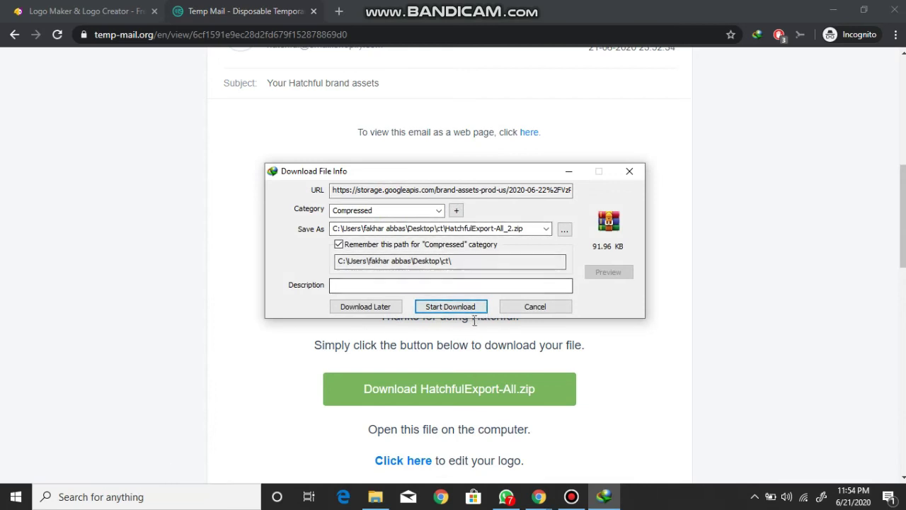
{"action": "left_click", "coordinate": [453, 308]}
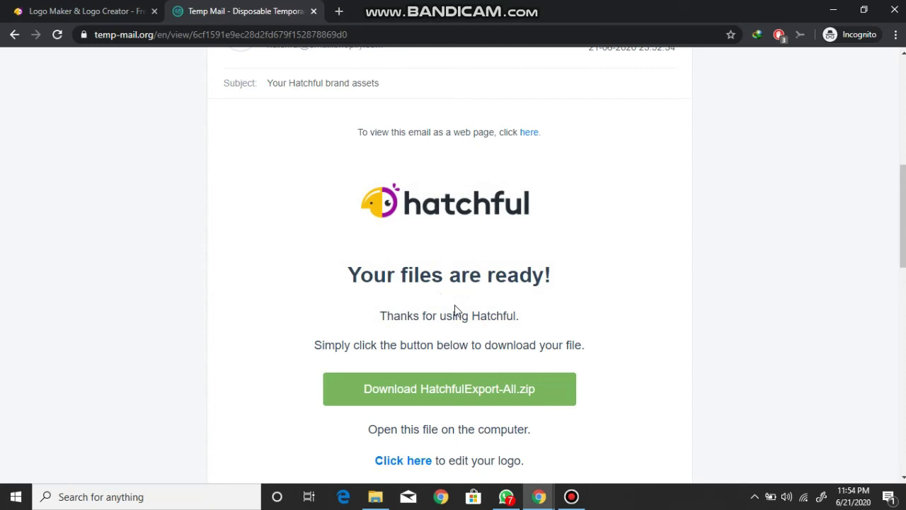
{"action": "left_click", "coordinate": [832, 10]}
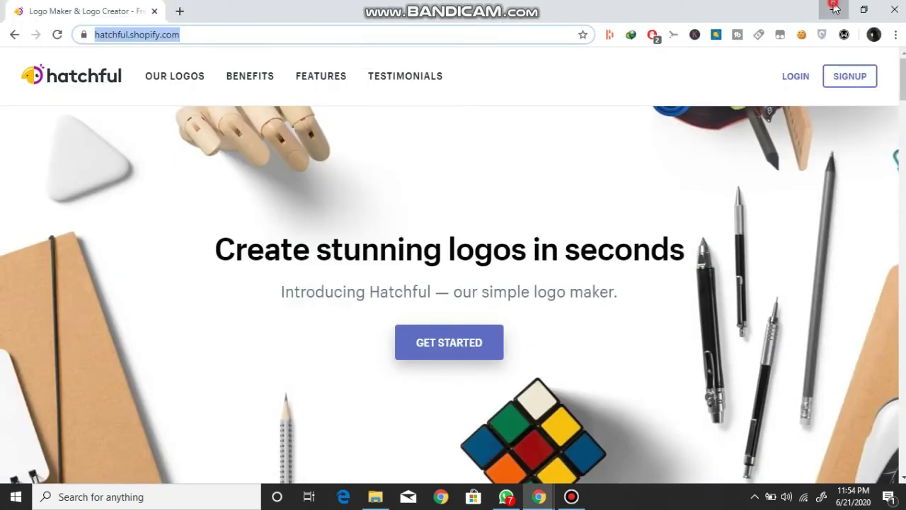
- Minimize Chrome and search 'ct' to open the ct folder holding HatchfulExport-All_2.zip
{"action": "left_click", "coordinate": [832, 10]}
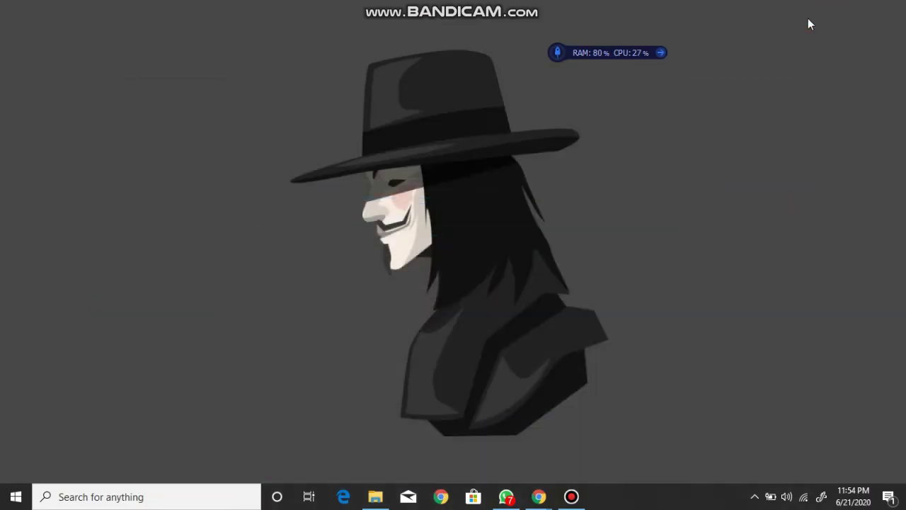
{"action": "left_click", "coordinate": [182, 504]}
{"action": "type", "text": "c"}
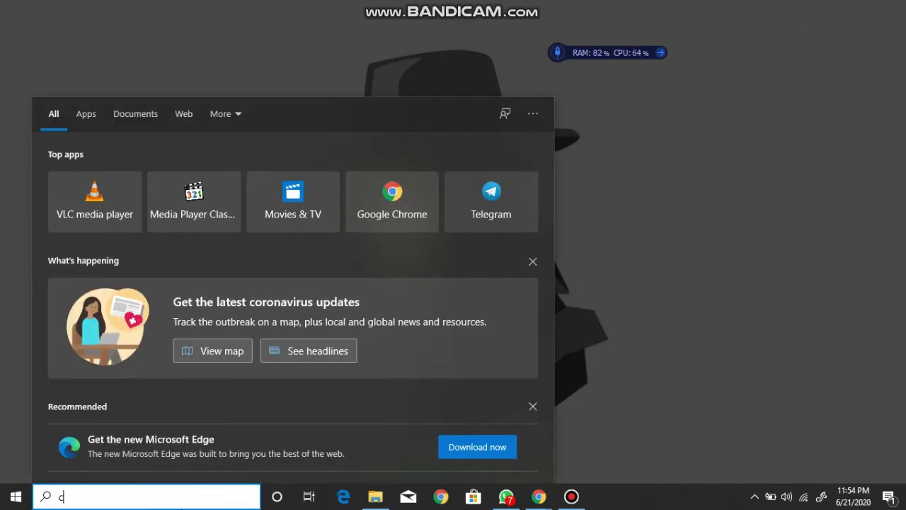
{"action": "type", "text": "t"}
{"action": "key", "text": "Escape"}
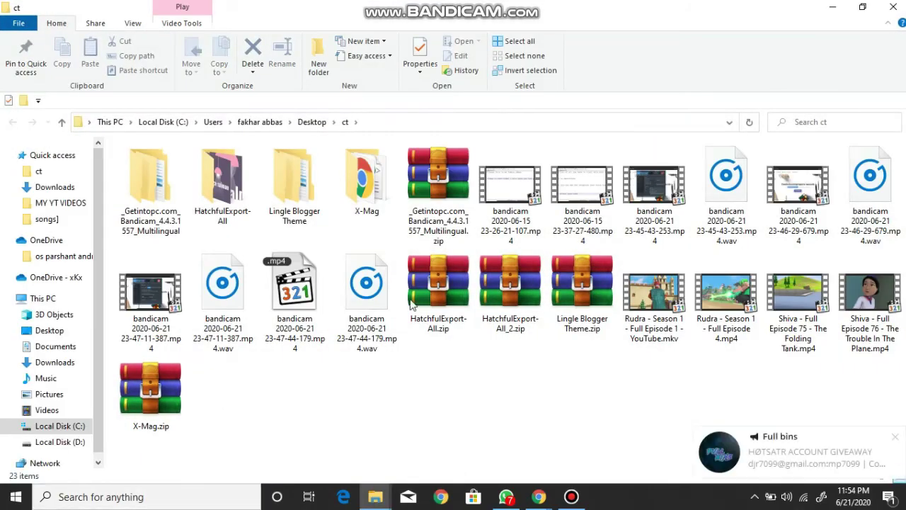
- Extract HatchfulExport-All_2.zip into the ct folder and open the new HatchfulExport-All_2 folder
{"action": "left_click", "coordinate": [493, 327]}
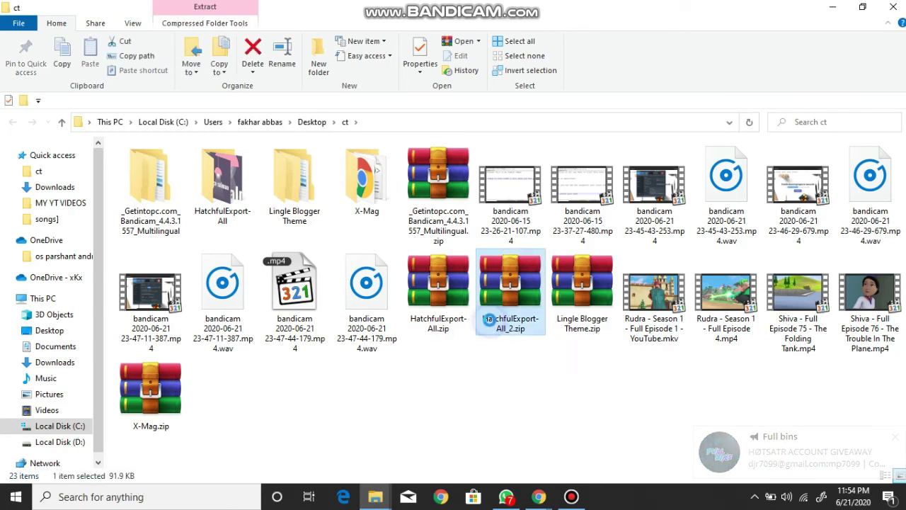
{"action": "right_click", "coordinate": [492, 325]}
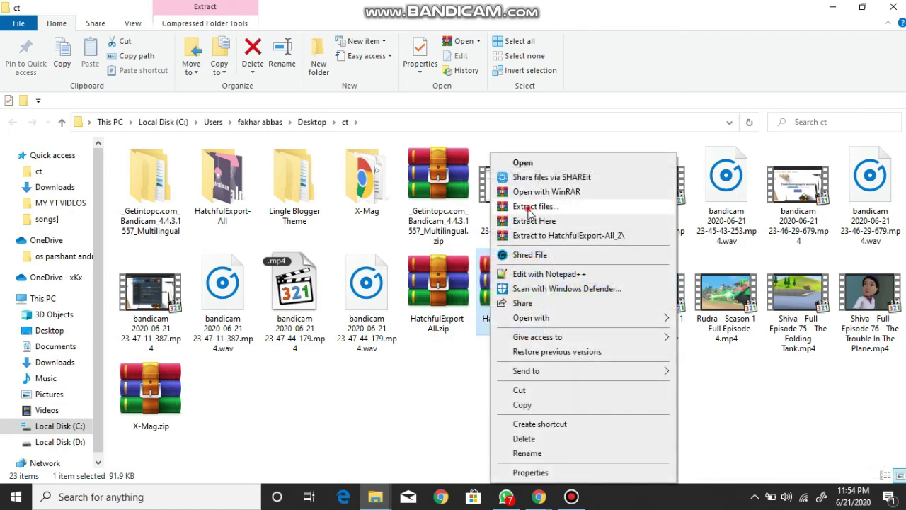
{"action": "left_click", "coordinate": [531, 221]}
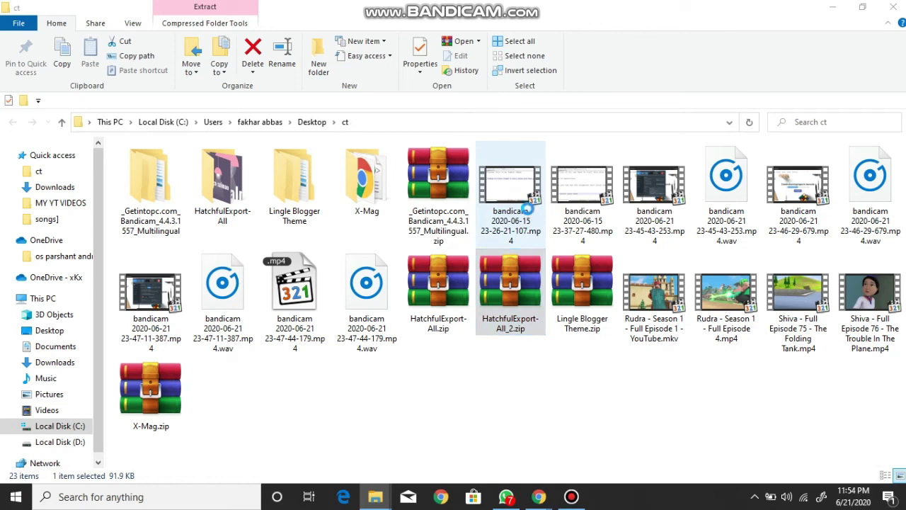
{"action": "key", "text": "Return"}
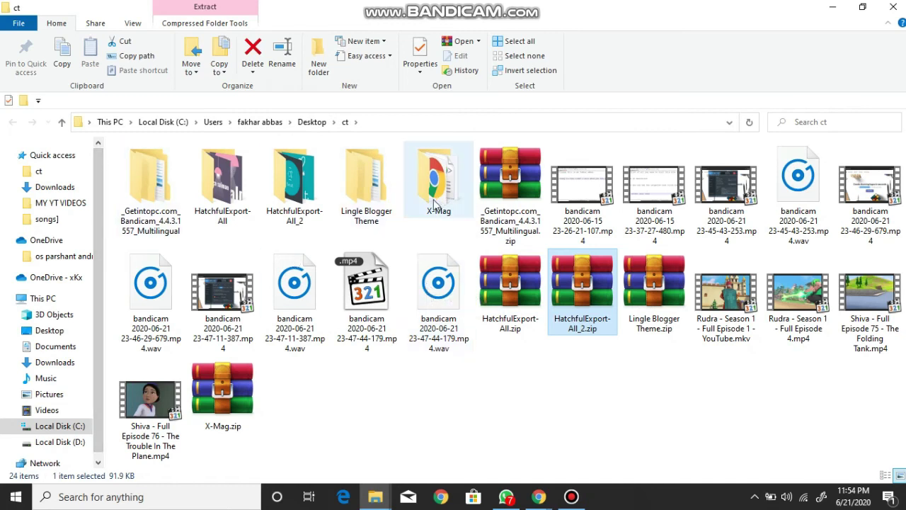
{"action": "left_click", "coordinate": [297, 201]}
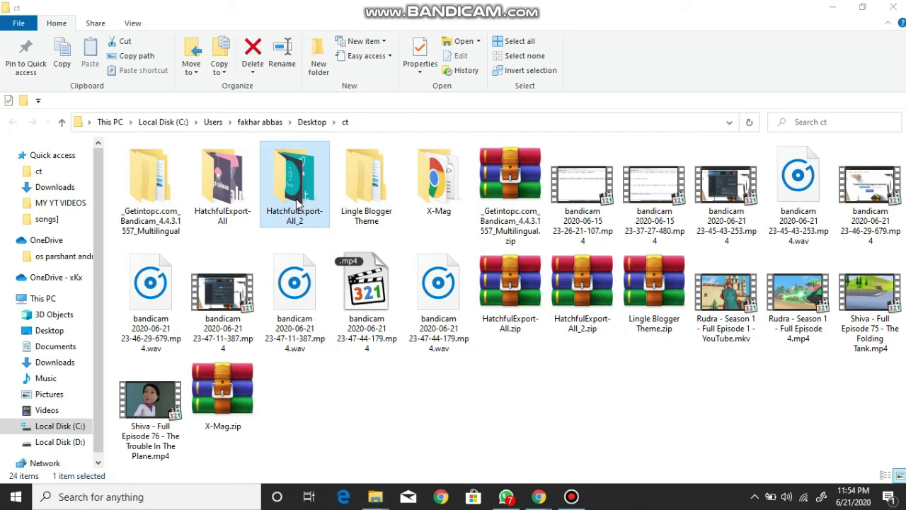
{"action": "double_click", "coordinate": [298, 202]}
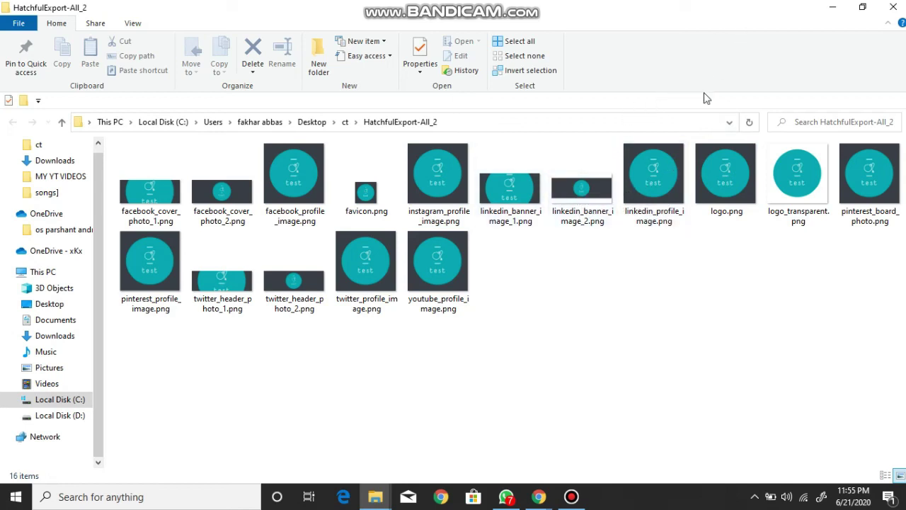
- Check the sizes of favicon.png, linkedin_profile_image.png and twitter_profile_image.png, then bring Bandicam forward
{"action": "left_click", "coordinate": [368, 211]}
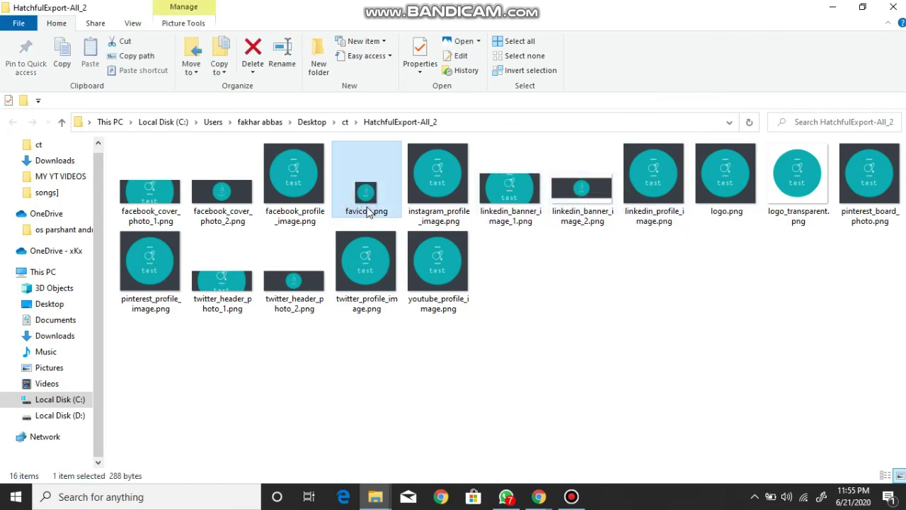
{"action": "left_click", "coordinate": [646, 220]}
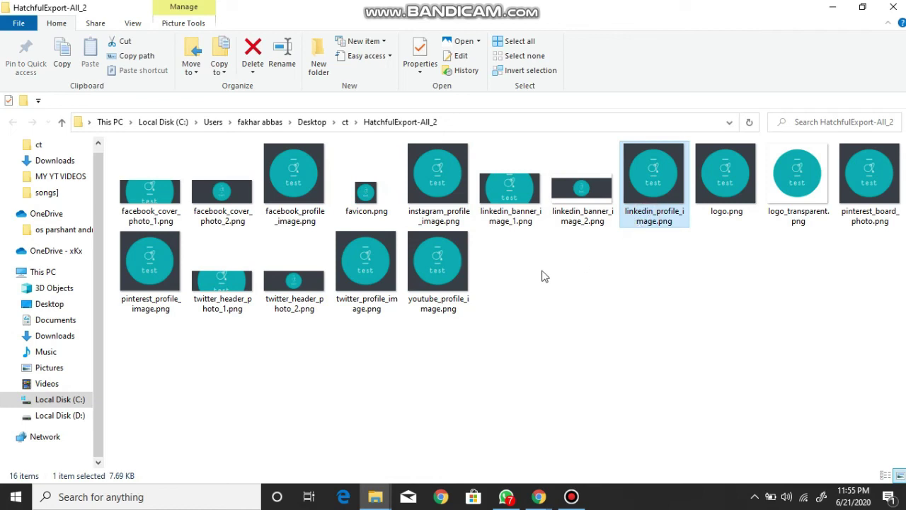
{"action": "left_click", "coordinate": [348, 303]}
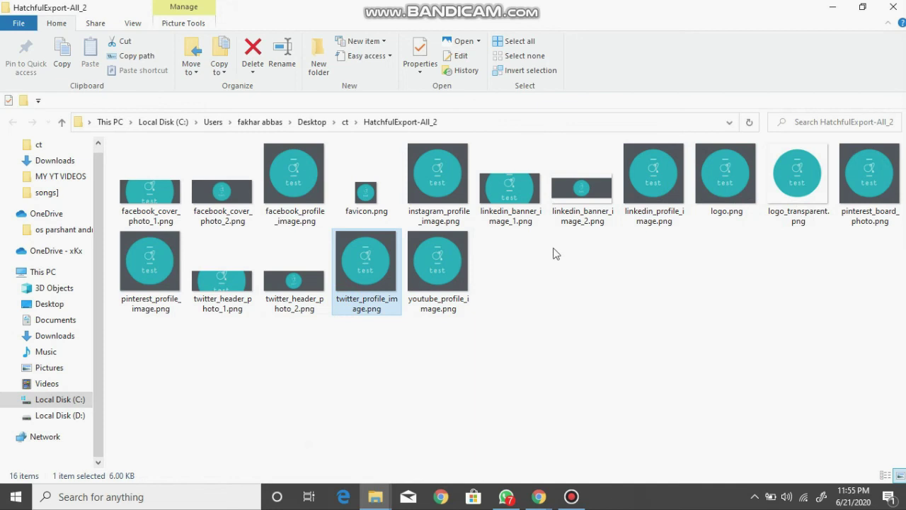
{"action": "mouse_move", "coordinate": [581, 504]}
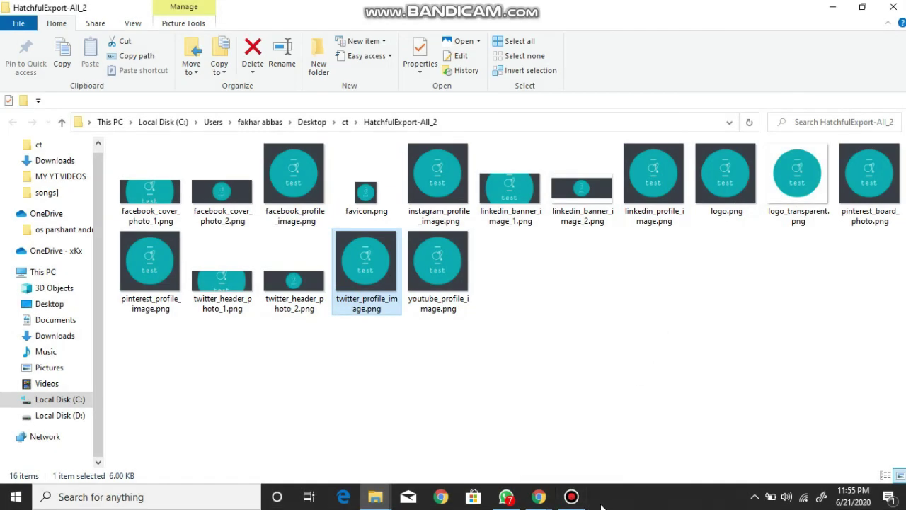
{"action": "left_click", "coordinate": [573, 499]}
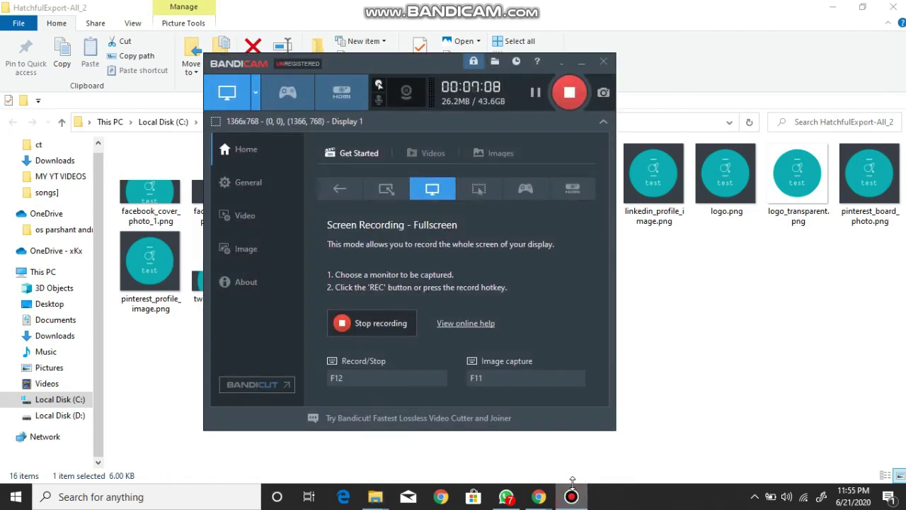